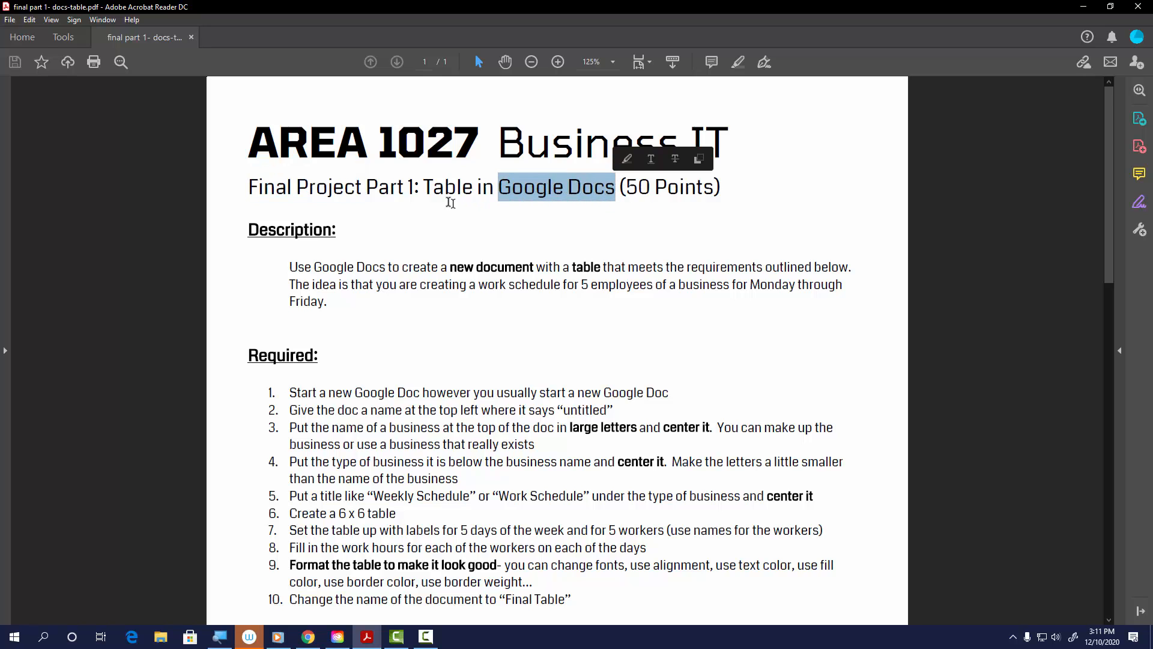
# Read through the assignment title and the ten required steps in the Final Project Part 1 PDF.
pyautogui.moveTo(423, 188); pyautogui.dragTo(475, 190)
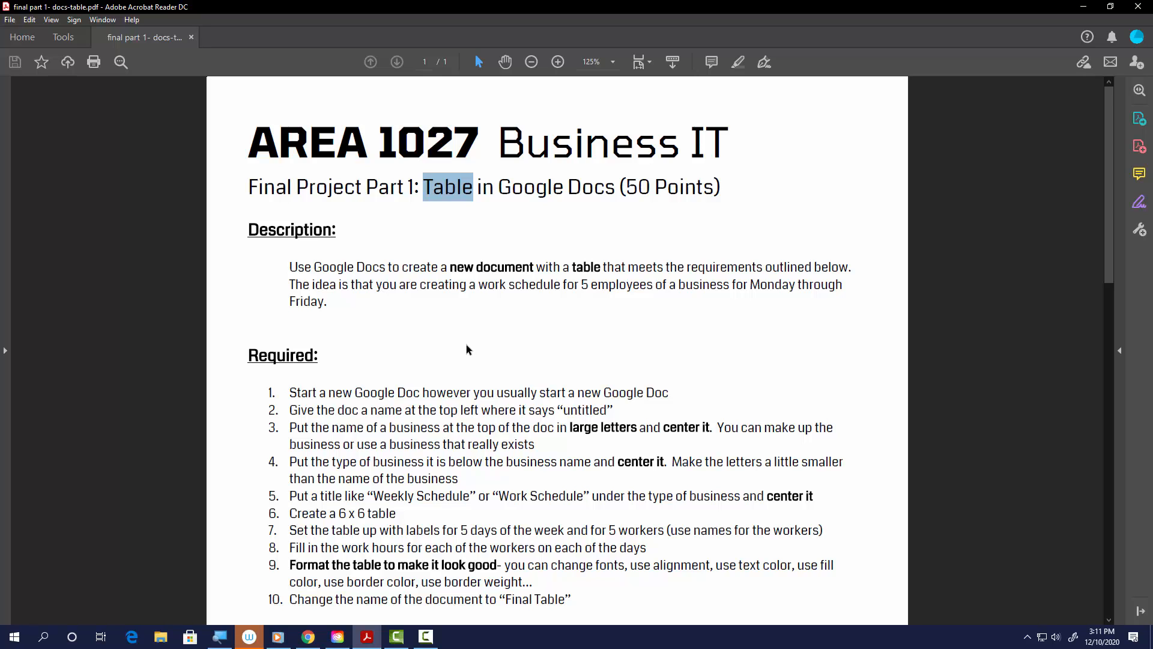
pyautogui.scroll(-3, 467, 349)
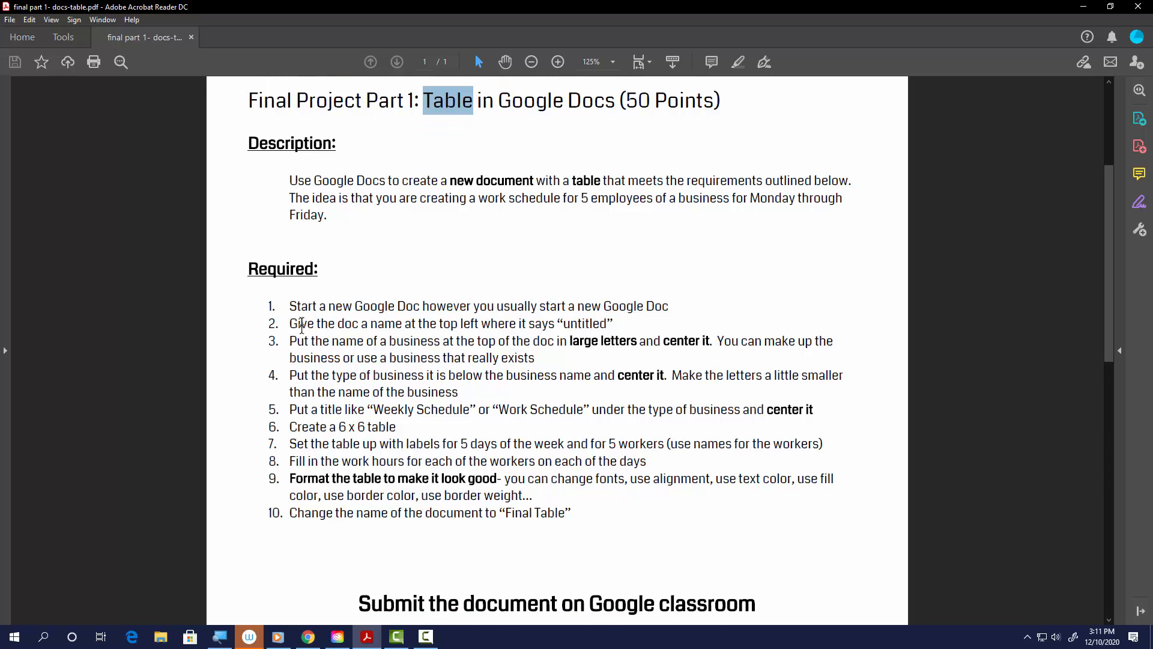
pyautogui.click(290, 306)
pyautogui.moveTo(290, 306); pyautogui.dragTo(420, 309)
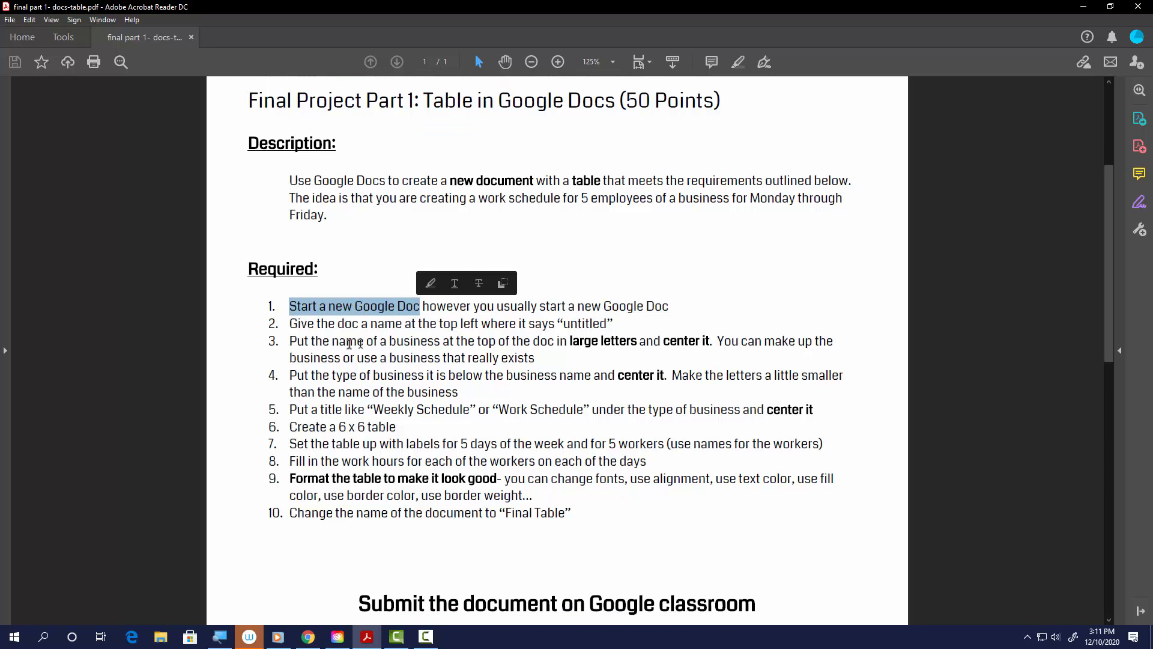
pyautogui.moveTo(338, 324); pyautogui.dragTo(402, 326)
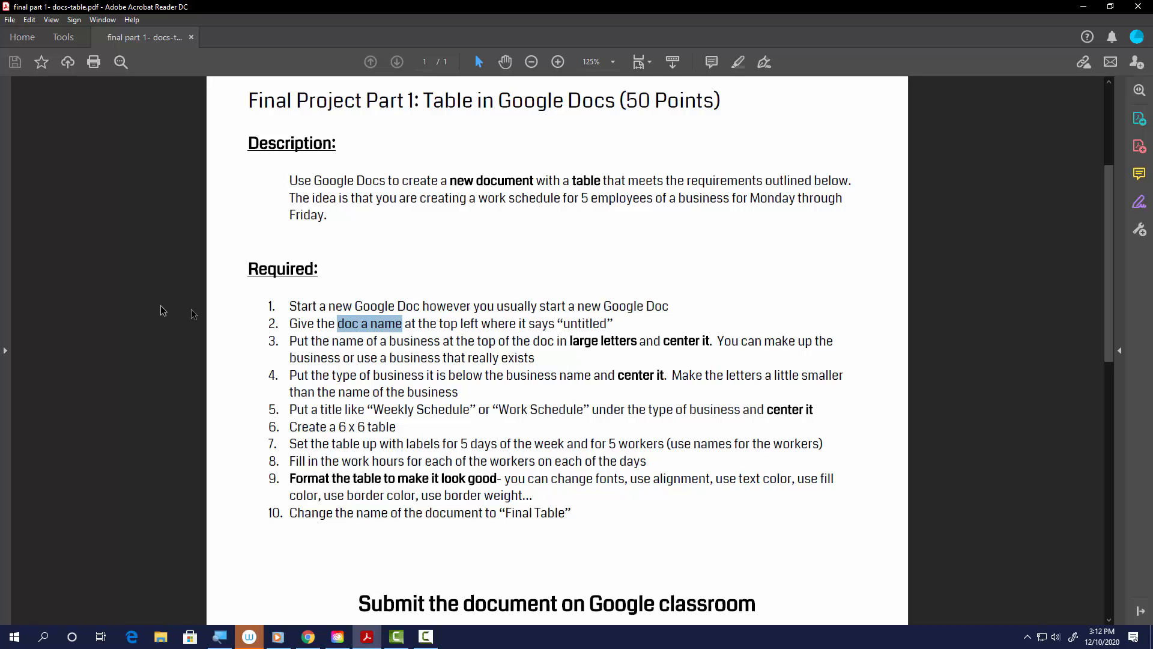
pyautogui.click(298, 310)
pyautogui.moveTo(298, 310); pyautogui.dragTo(535, 513)
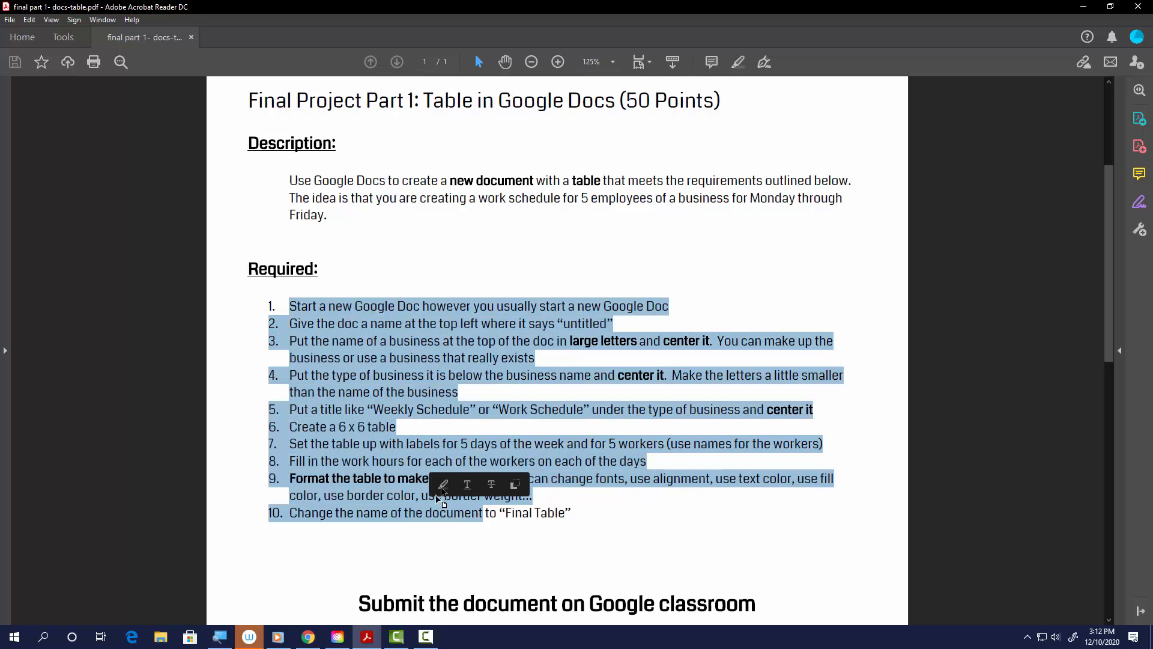
pyautogui.moveTo(447, 444); pyautogui.dragTo(455, 435)
pyautogui.click(460, 362)
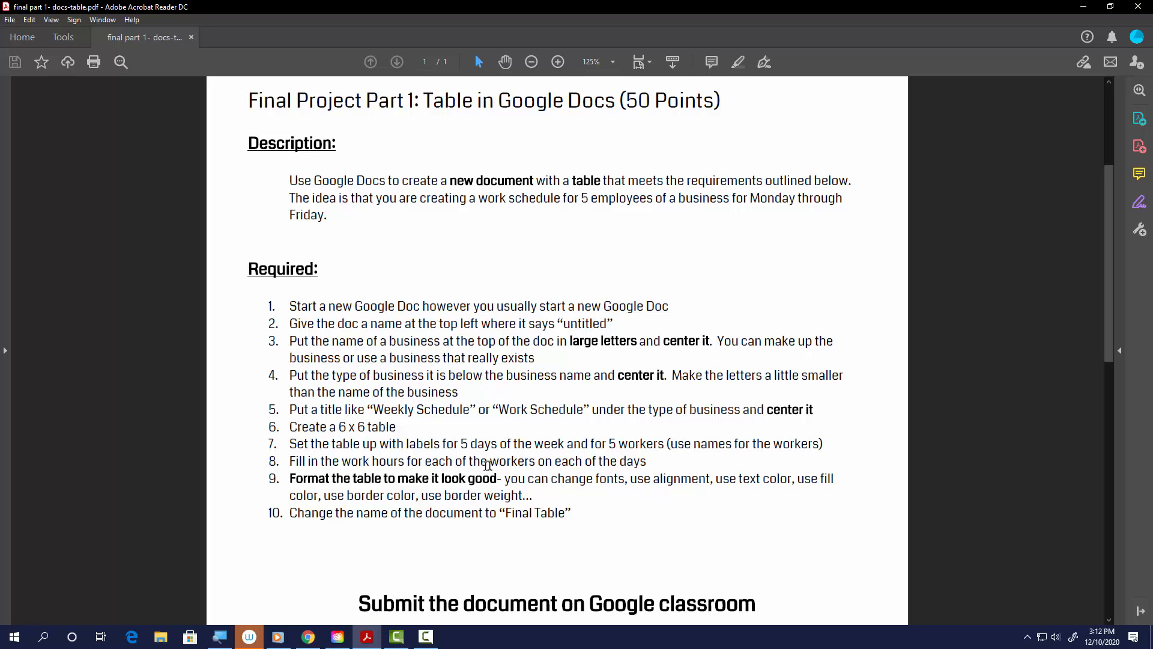
# Review the assignment's table formatting options, the document naming requirement and the submission instruction.
pyautogui.moveTo(290, 478); pyautogui.dragTo(497, 478)
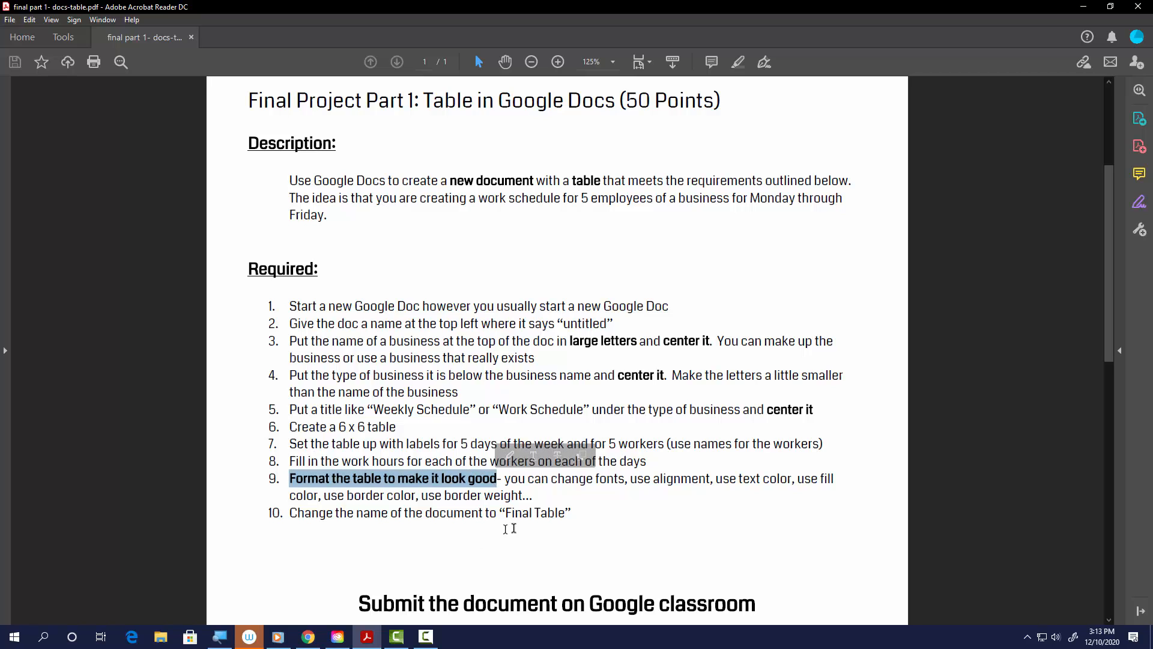
pyautogui.click(597, 482)
pyautogui.moveTo(598, 482); pyautogui.dragTo(787, 484)
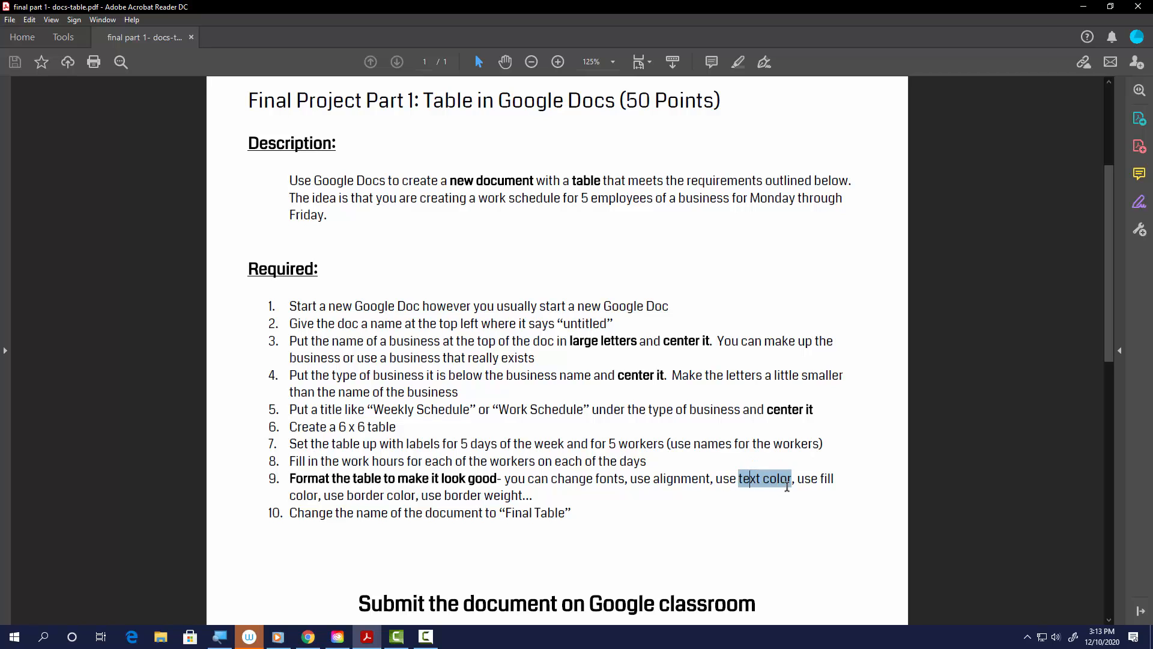
pyautogui.moveTo(290, 496); pyautogui.dragTo(509, 490)
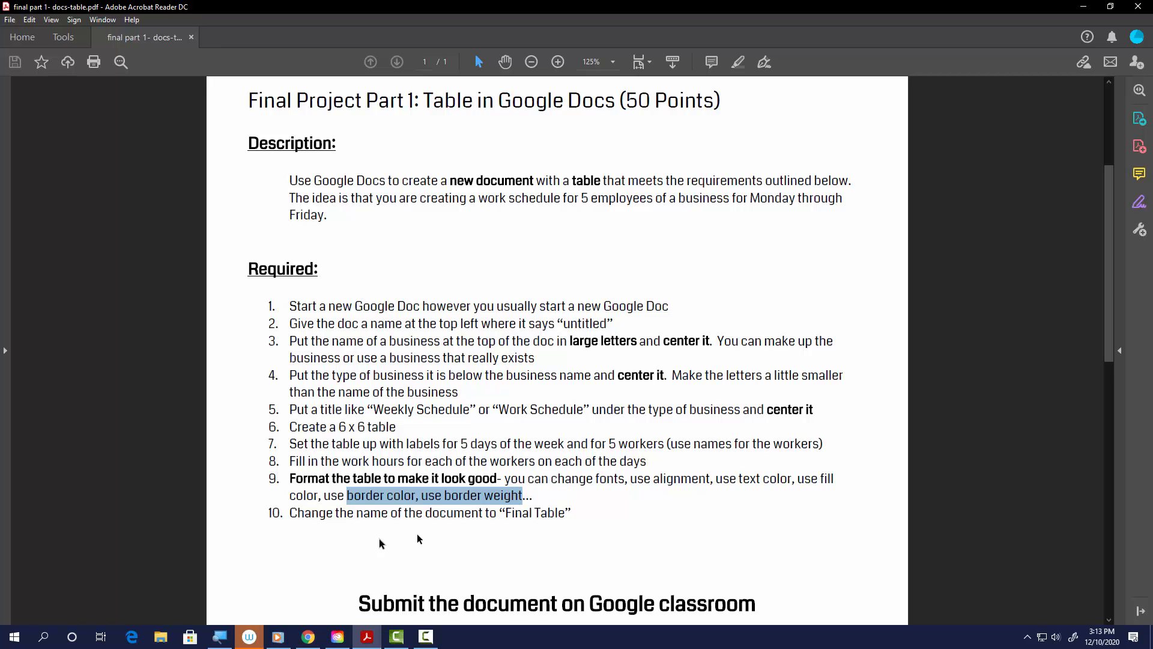
pyautogui.moveTo(290, 514); pyautogui.dragTo(556, 515)
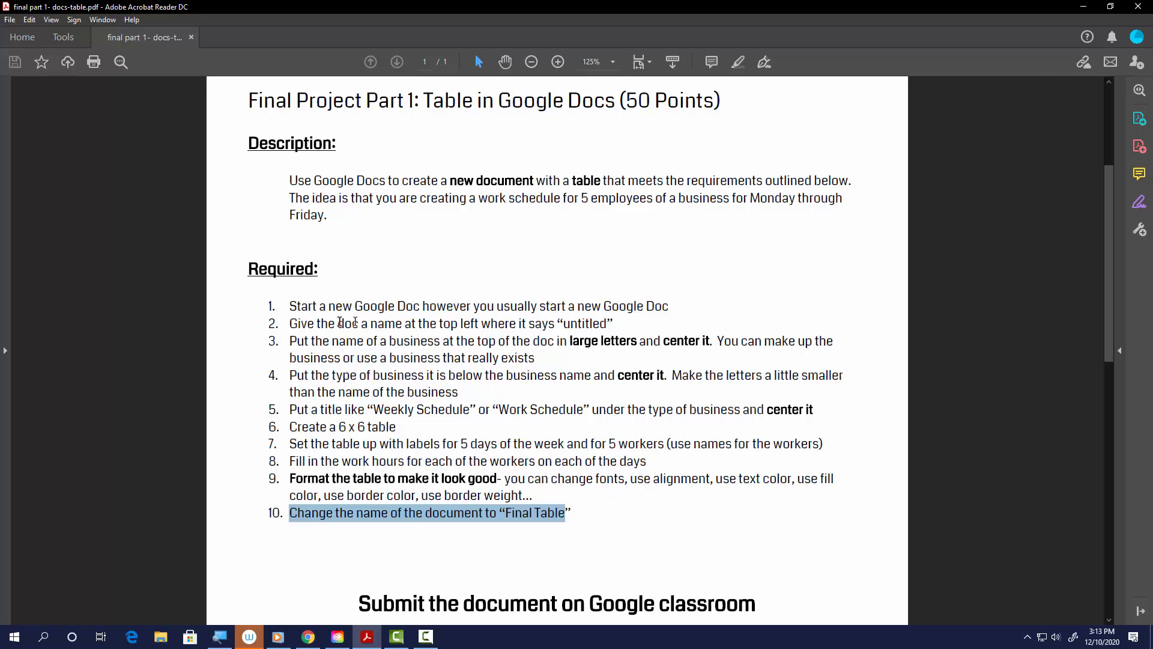
pyautogui.moveTo(315, 323); pyautogui.dragTo(435, 318)
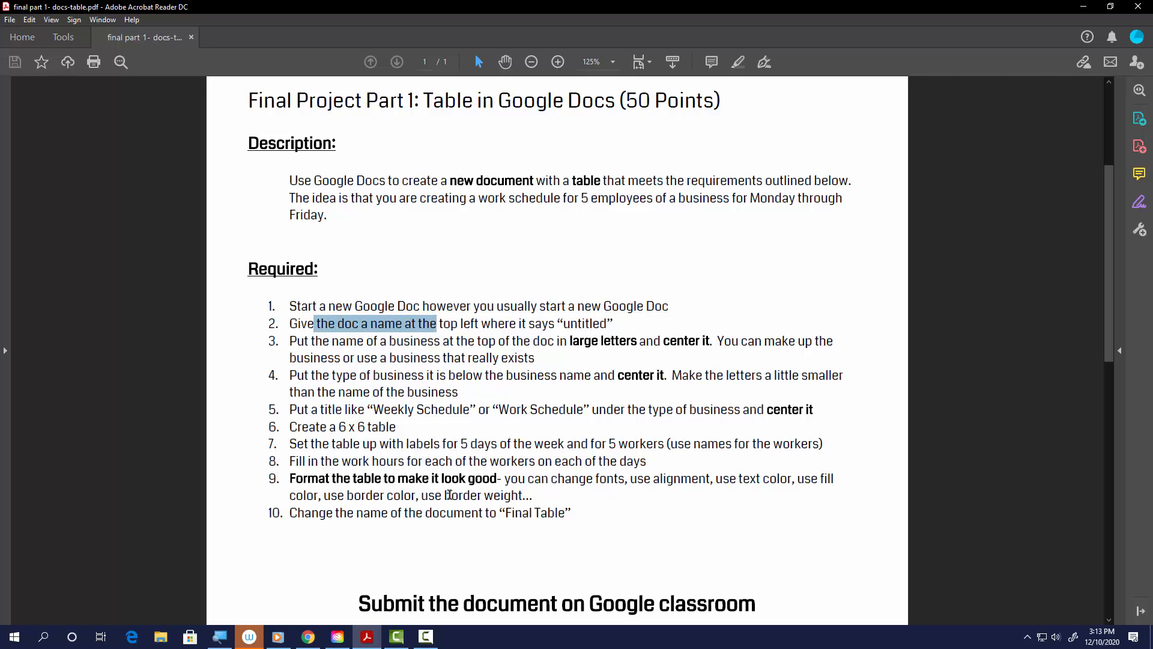
pyautogui.scroll(-2, 456, 504)
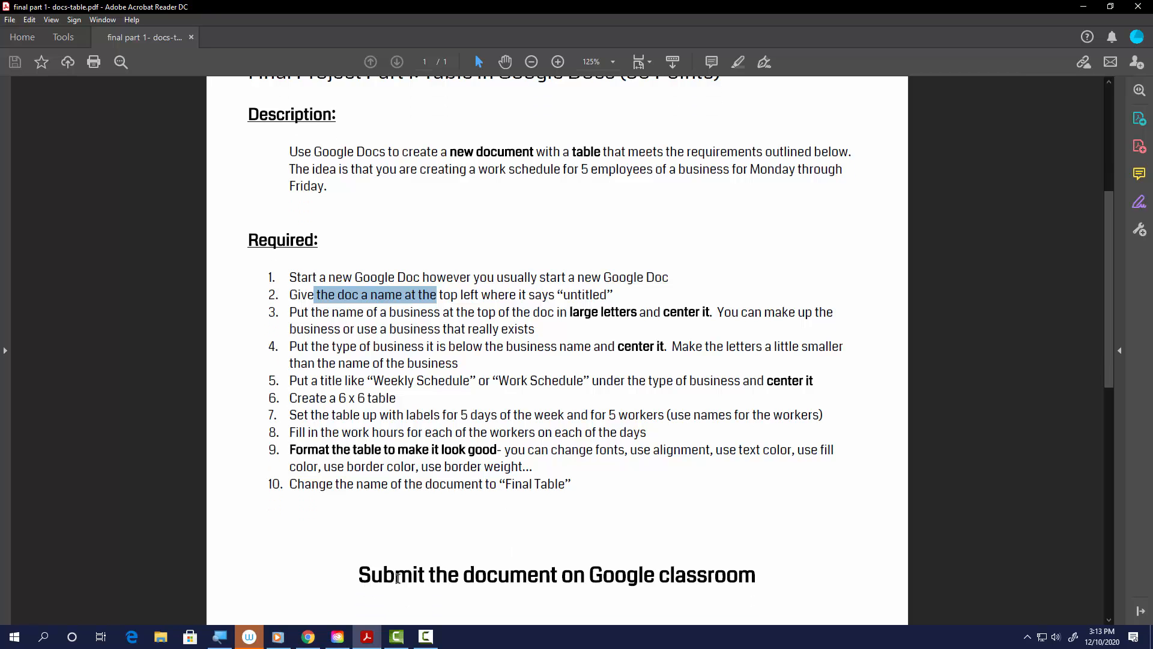
pyautogui.moveTo(399, 576); pyautogui.dragTo(531, 580)
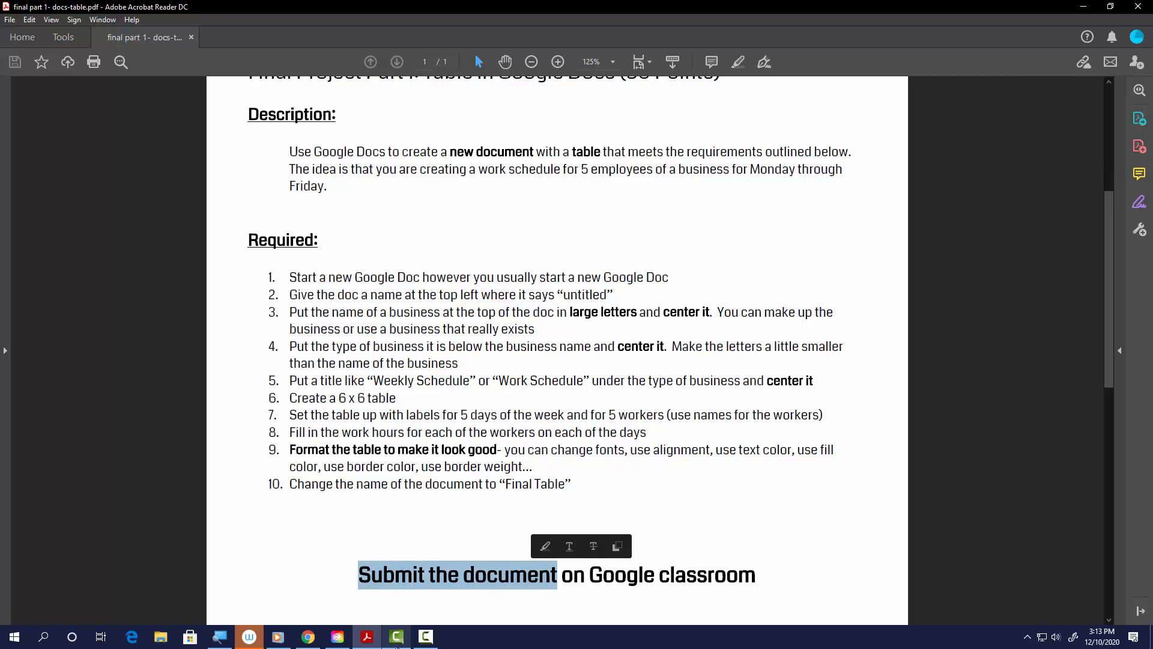
# Switch to Google Drive in Chrome and create a new blank Google Docs document.
pyautogui.click(308, 636)
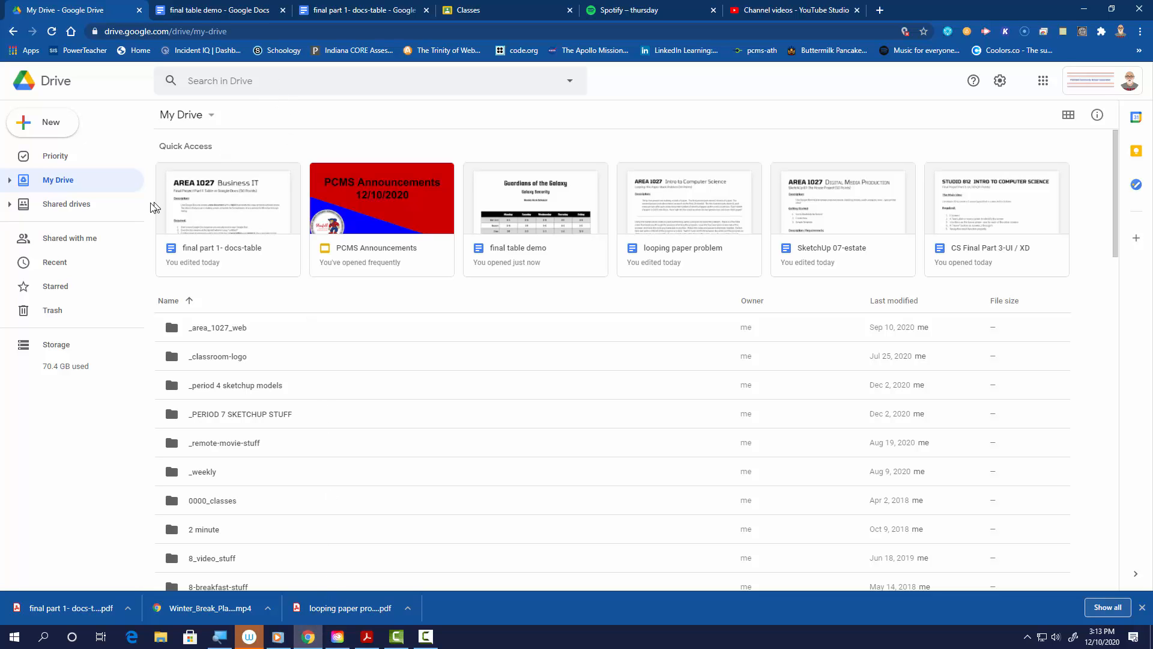
pyautogui.click(63, 127)
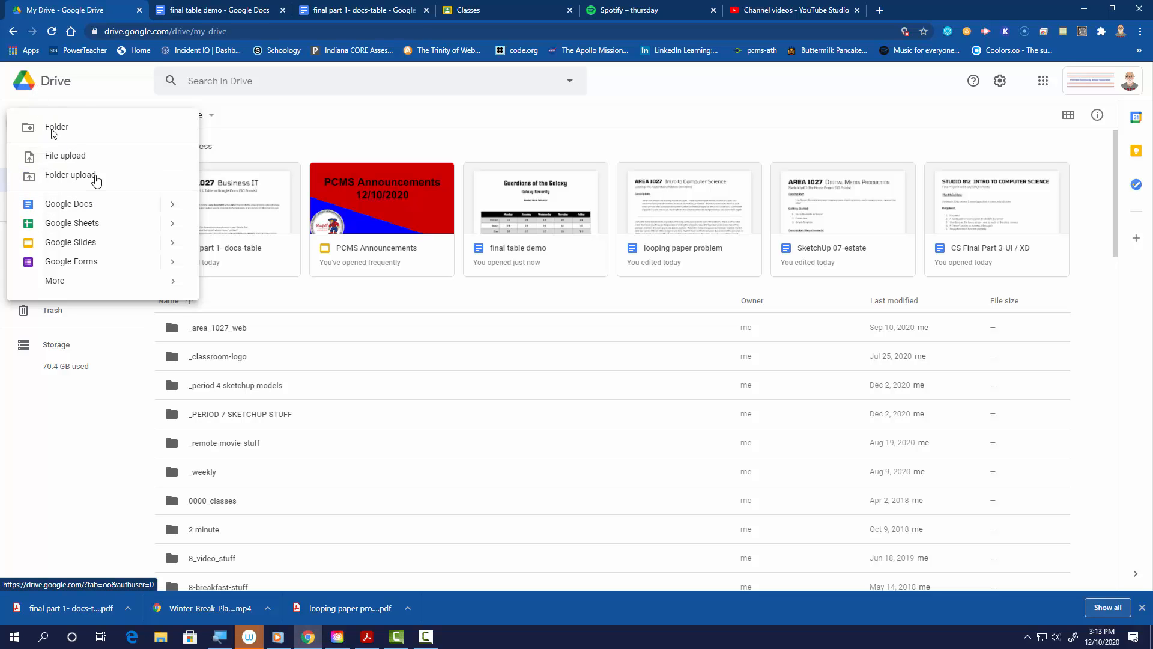
pyautogui.moveTo(175, 209)
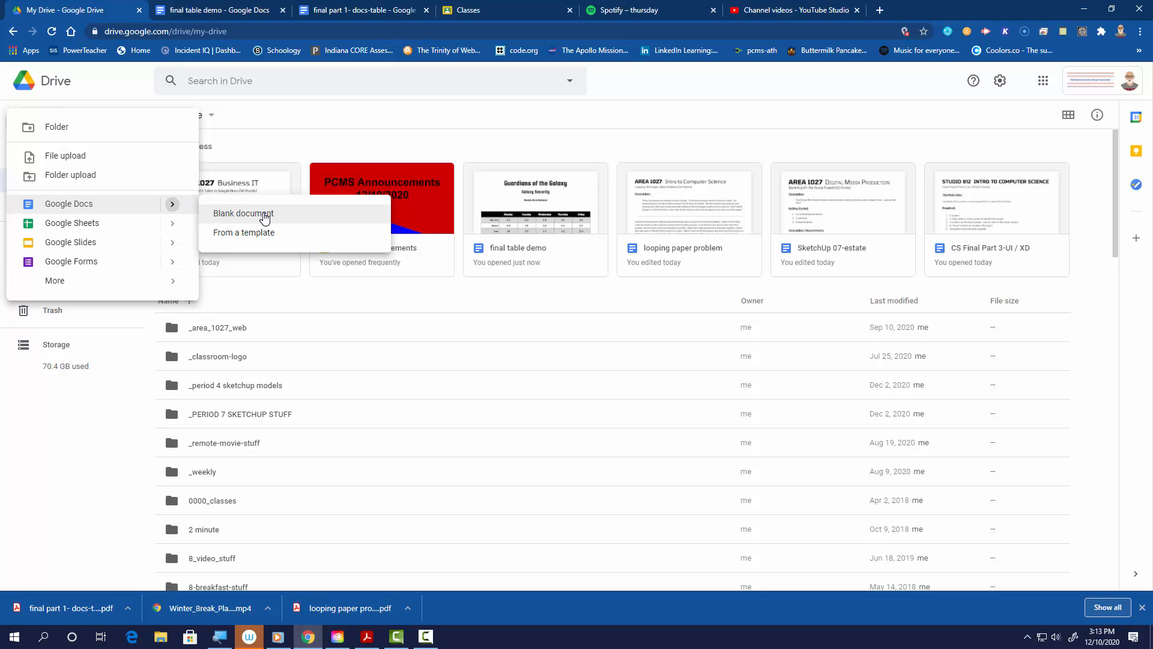
pyautogui.click(67, 90)
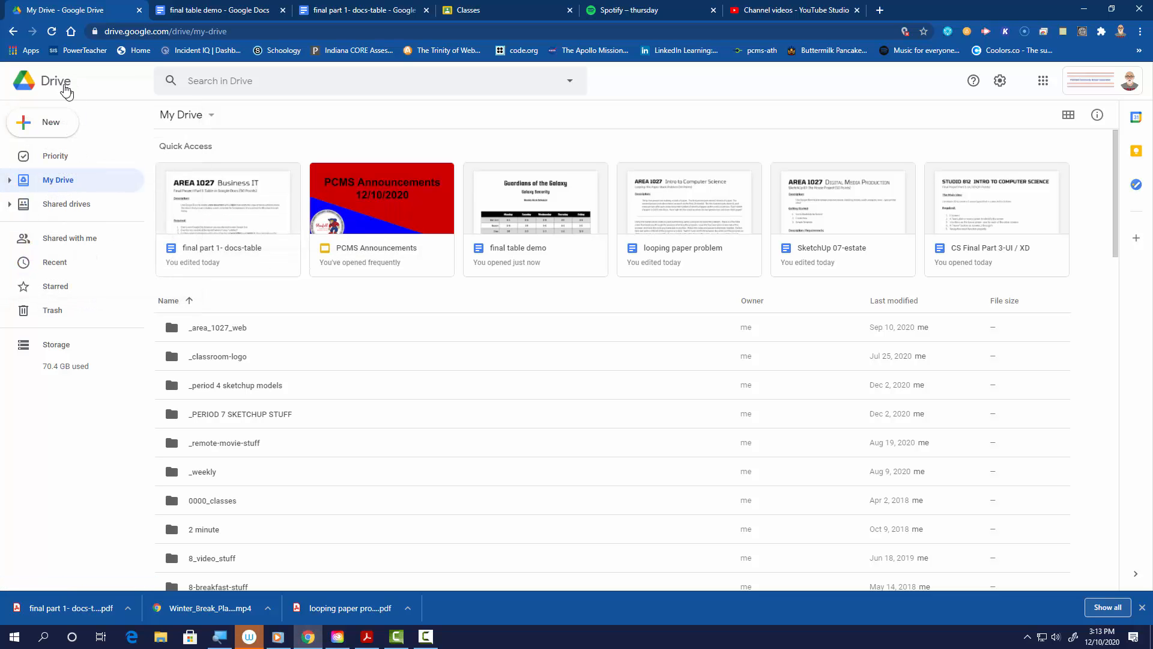
pyautogui.click(66, 91)
pyautogui.click(69, 128)
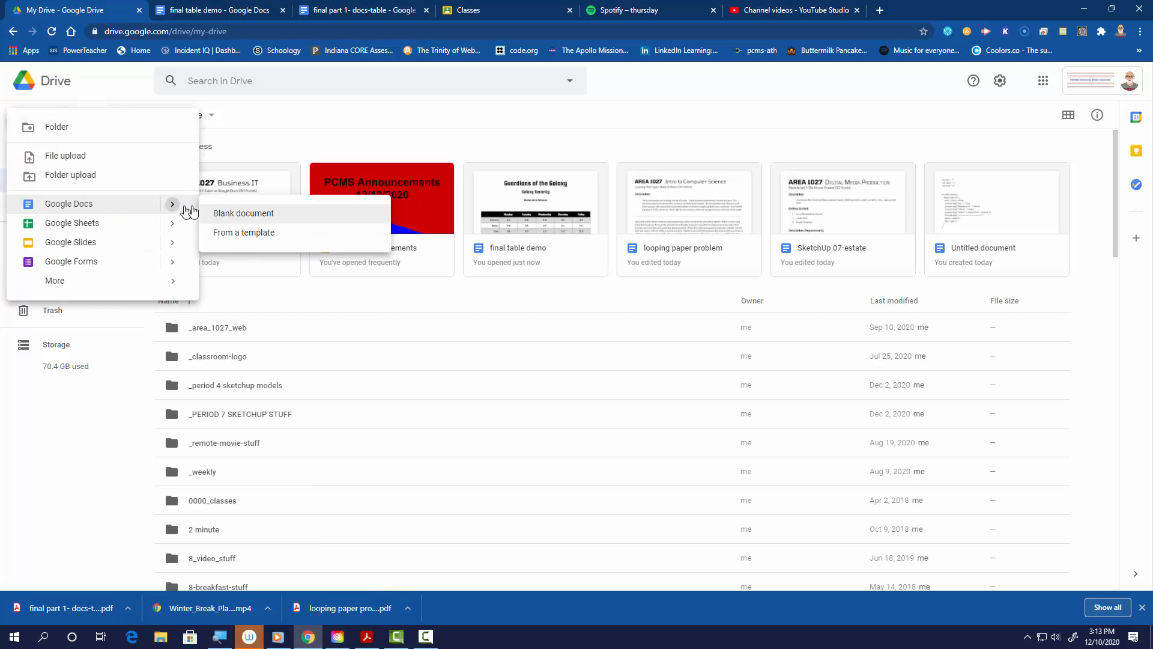
pyautogui.click(284, 223)
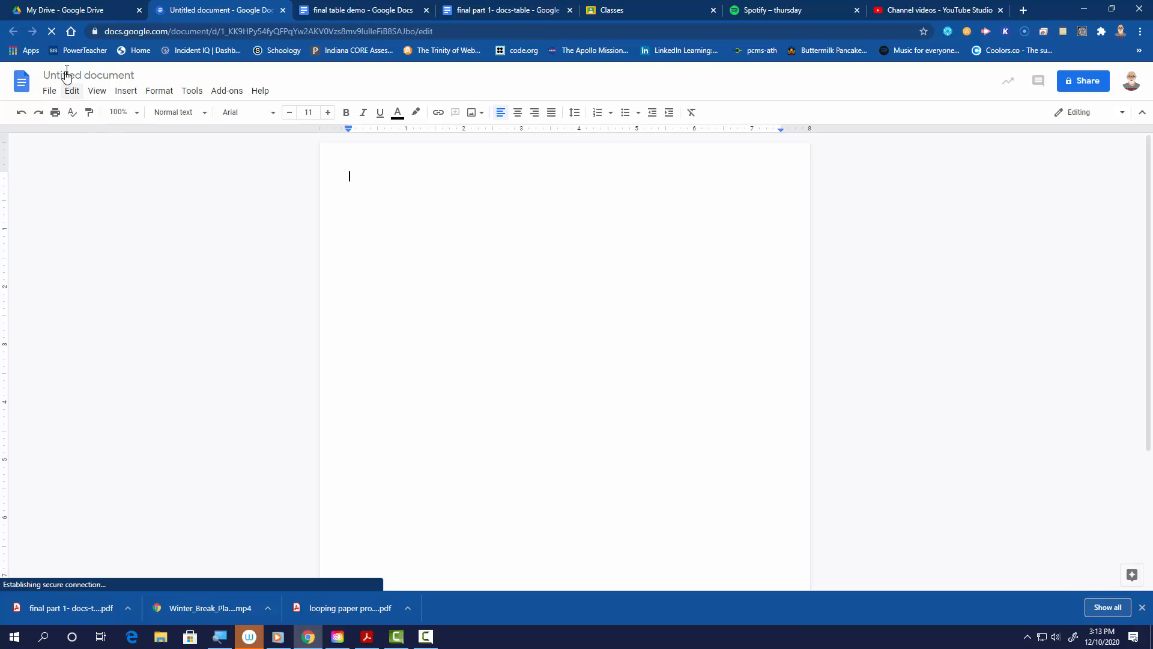
# Rename the untitled document as "final part 1 table".
pyautogui.click(72, 75)
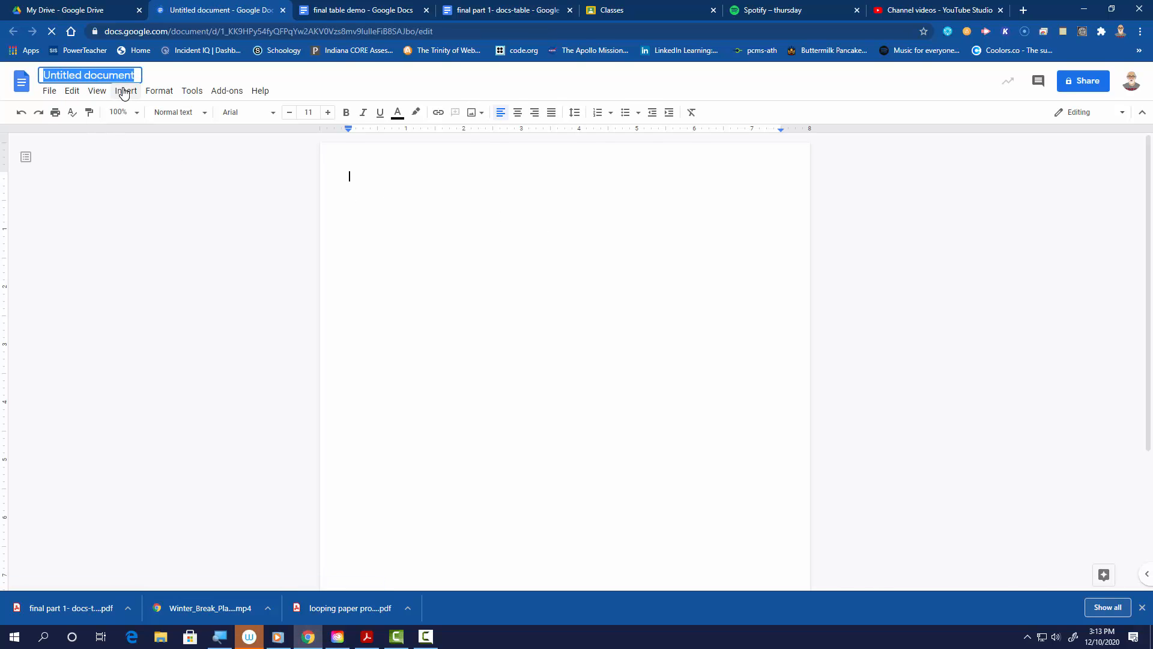
pyautogui.write('final')
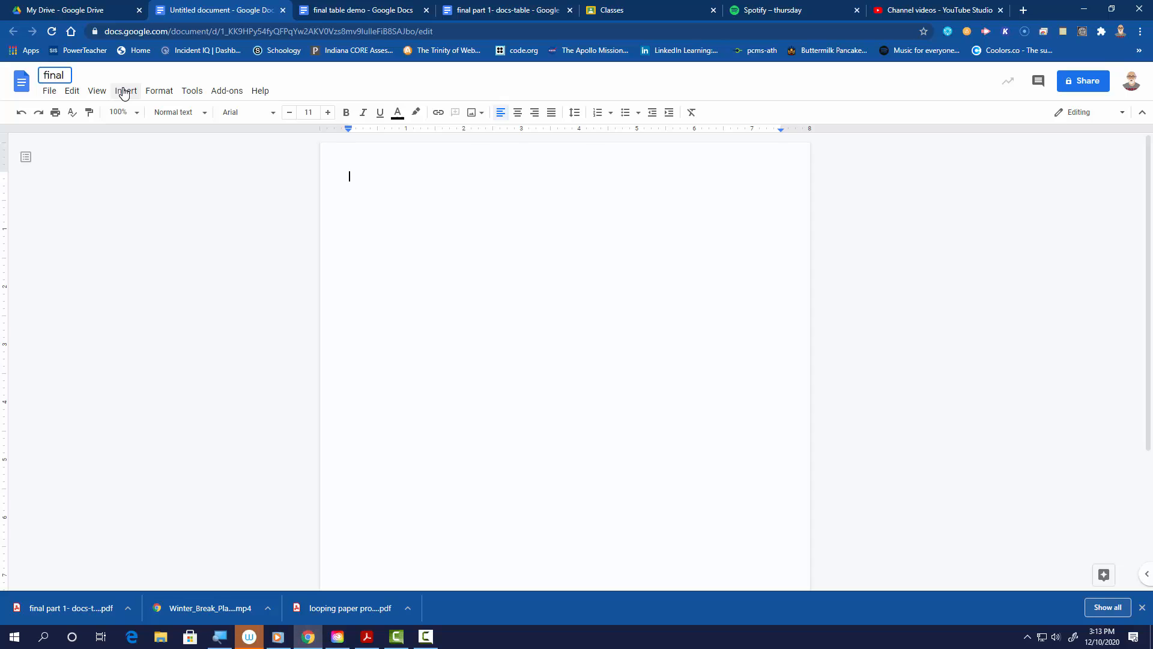
pyautogui.write(' part 1 table')
pyautogui.press('Return')
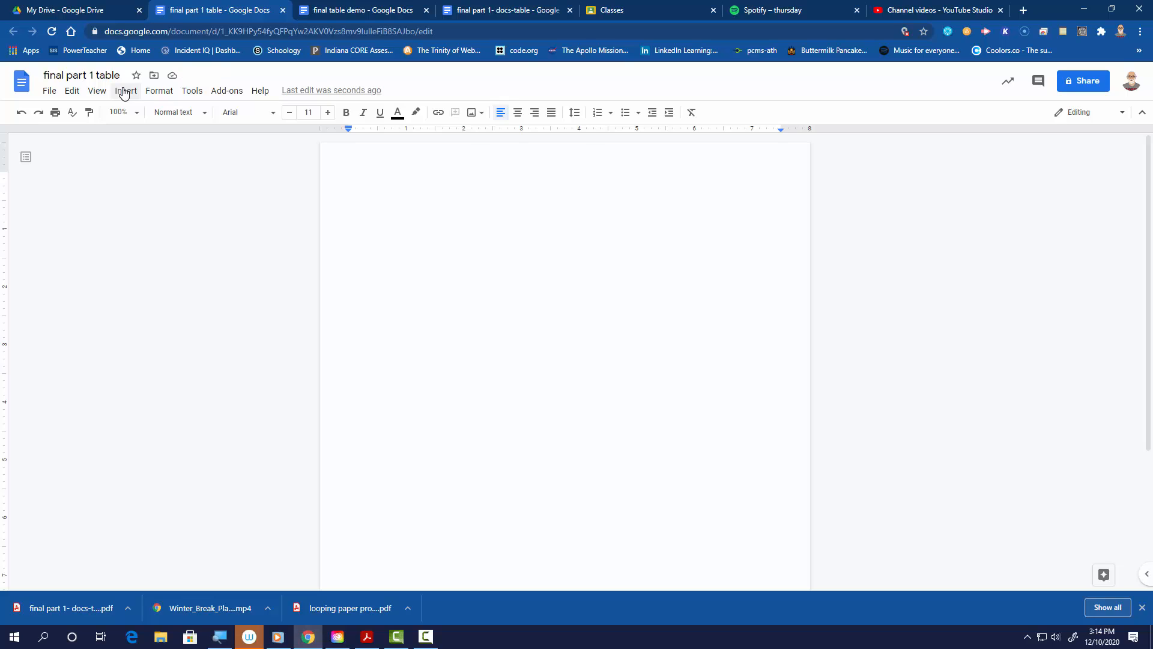
# Enter the business name "Kenny's Garage" on the first line of the document and center it.
pyautogui.write("Kenny's Garage")
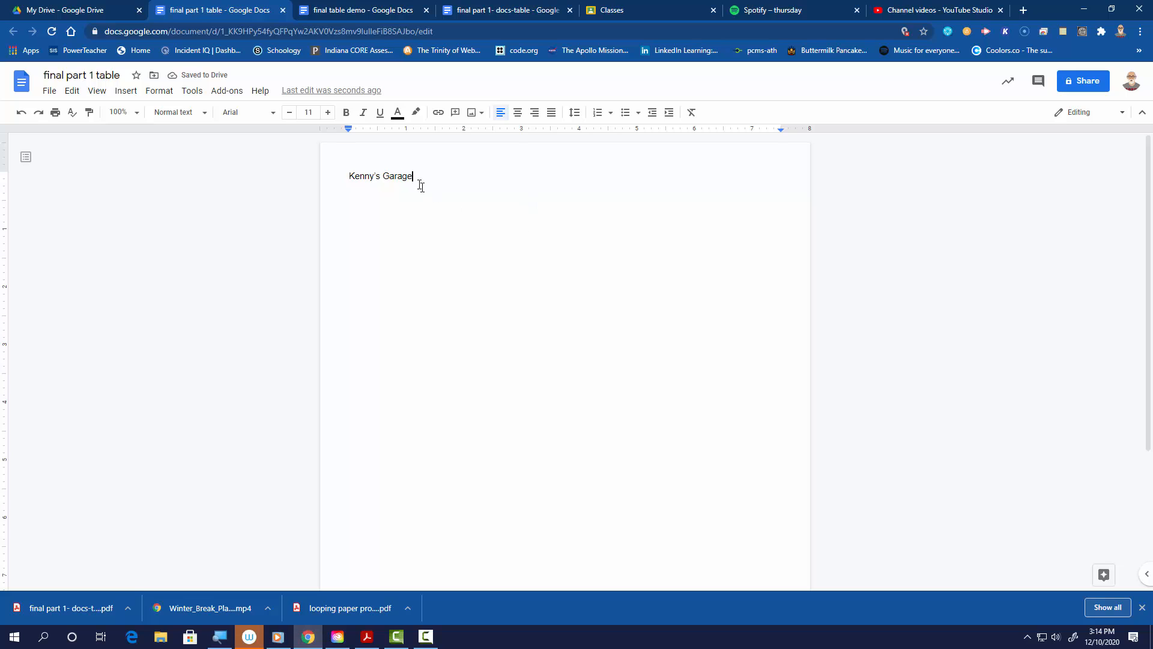
pyautogui.moveTo(413, 176); pyautogui.dragTo(304, 174)
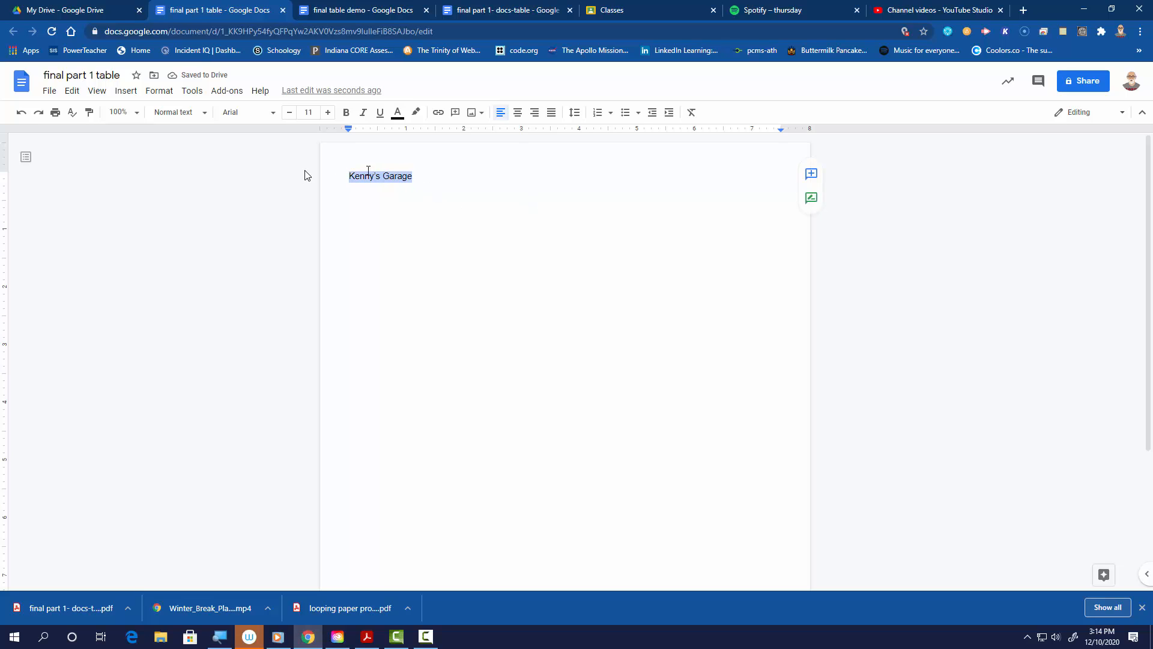
pyautogui.click(518, 112)
# Set the business name's font size to 48 and its font to Rubik Mono One.
pyautogui.click(328, 112)
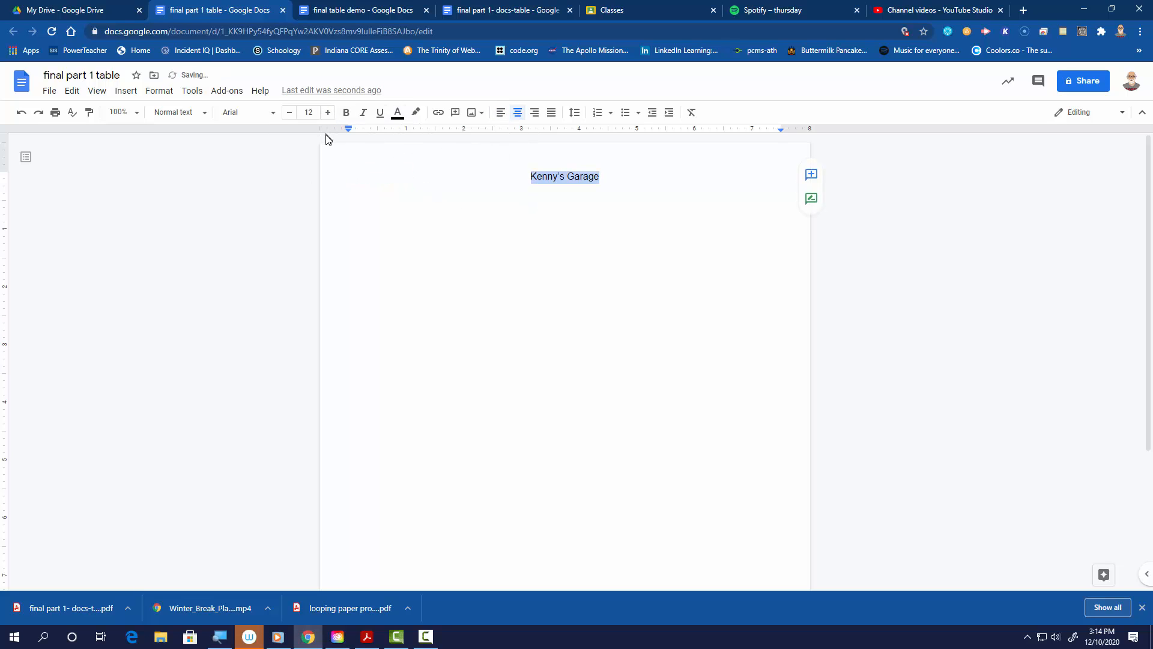
pyautogui.click(311, 115)
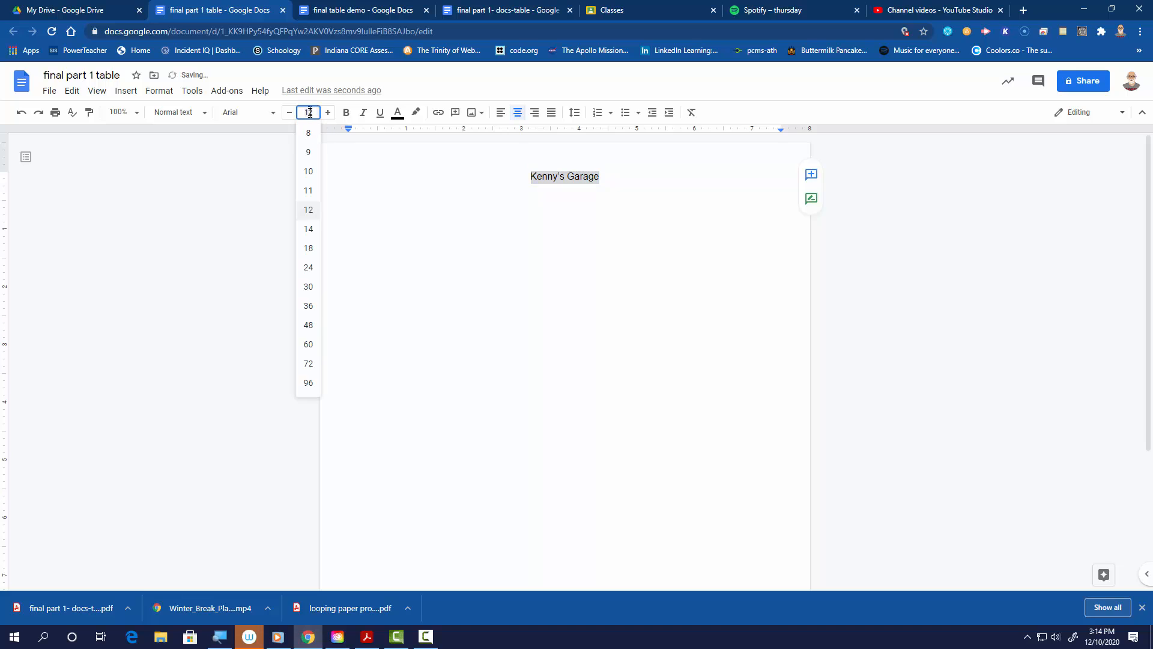
pyautogui.click(309, 331)
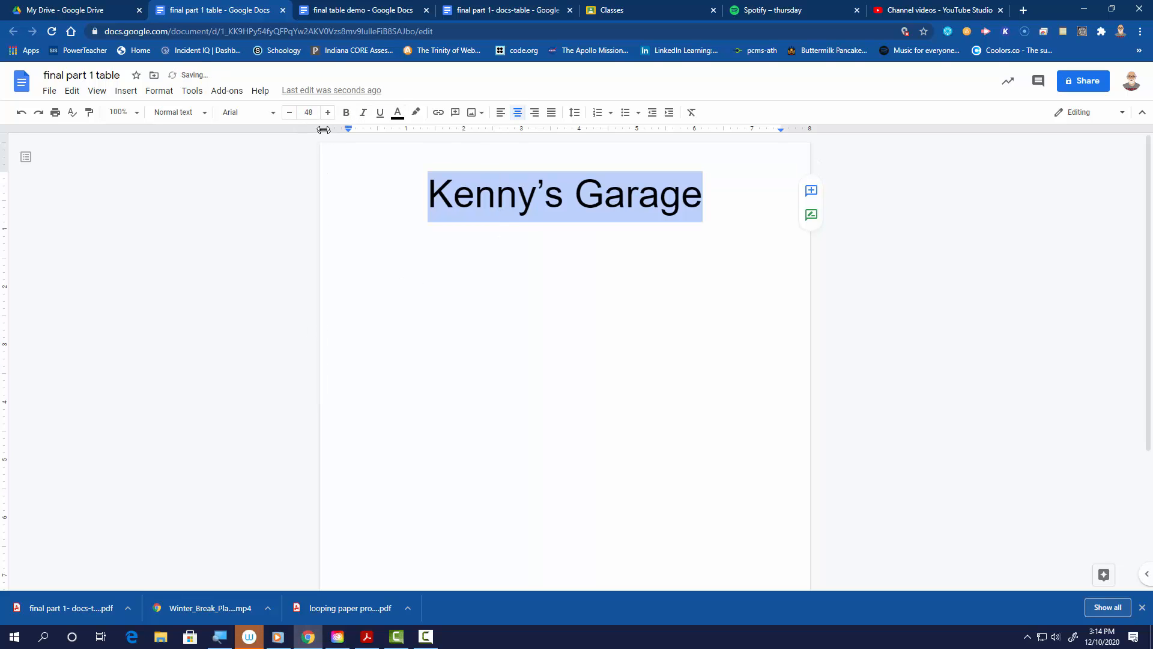
pyautogui.click(272, 113)
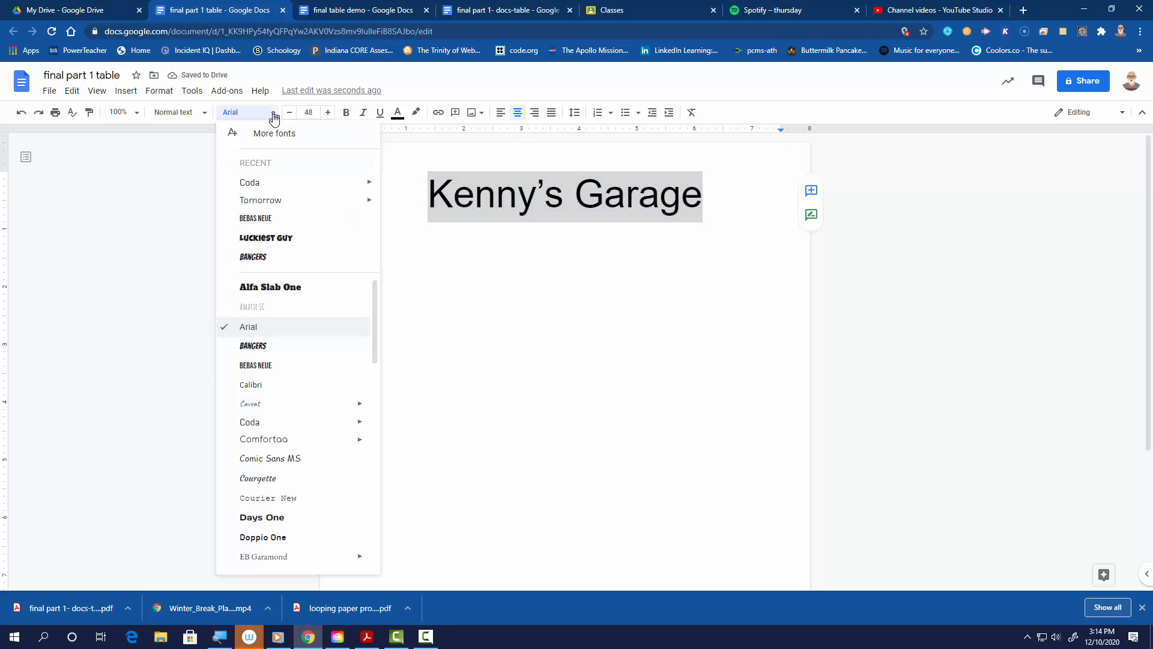
pyautogui.scroll(-10, 297, 465)
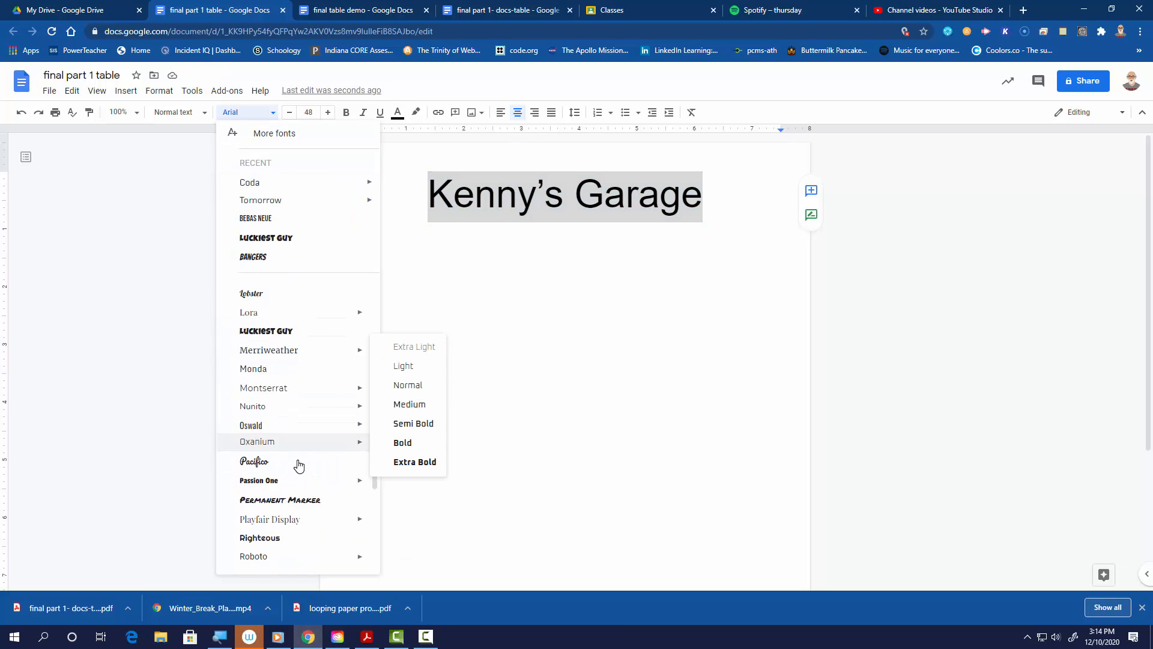
pyautogui.scroll(-2, 295, 461)
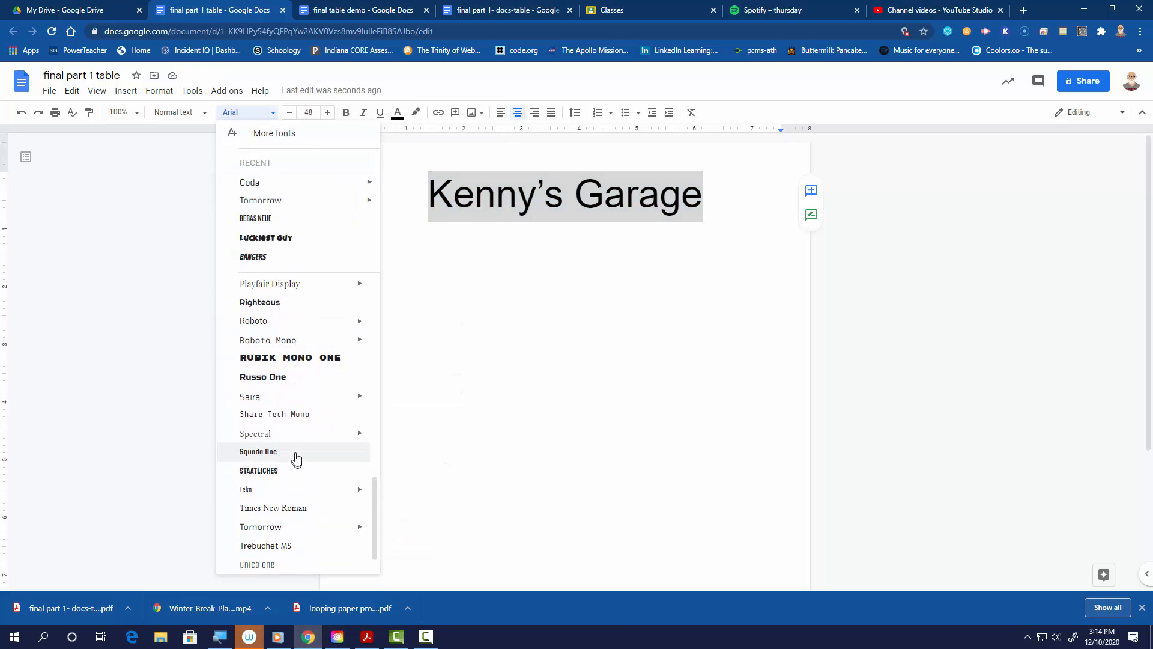
pyautogui.click(283, 358)
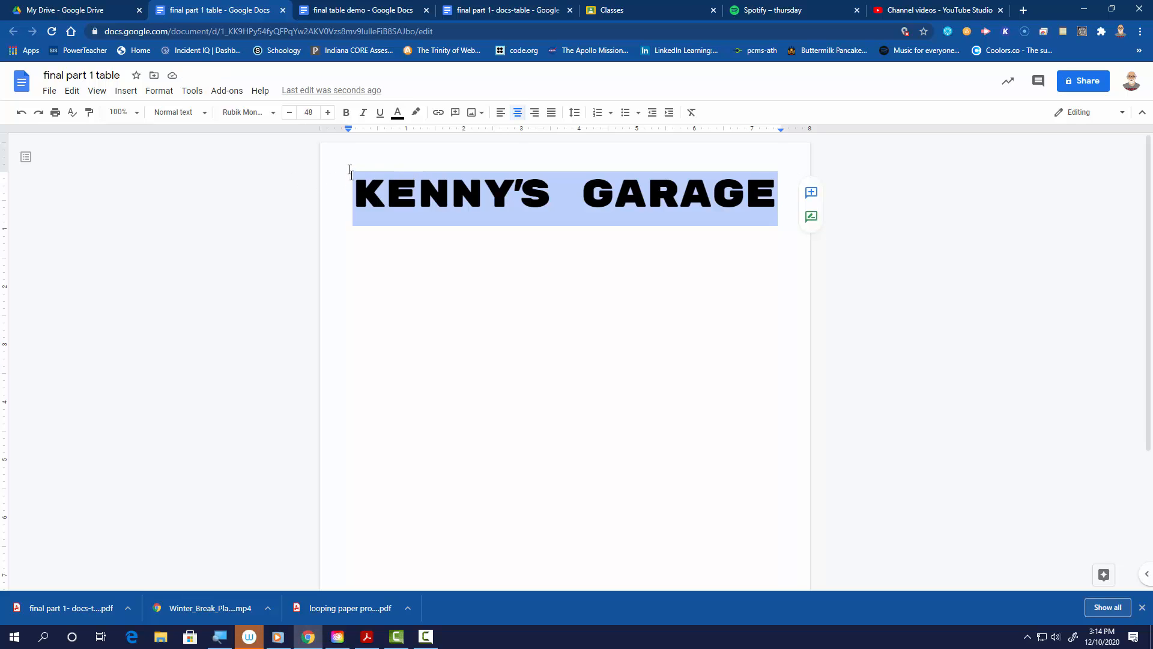
# Set the business name's font size to 36 and its text color to red.
pyautogui.click(308, 113)
pyautogui.click(308, 306)
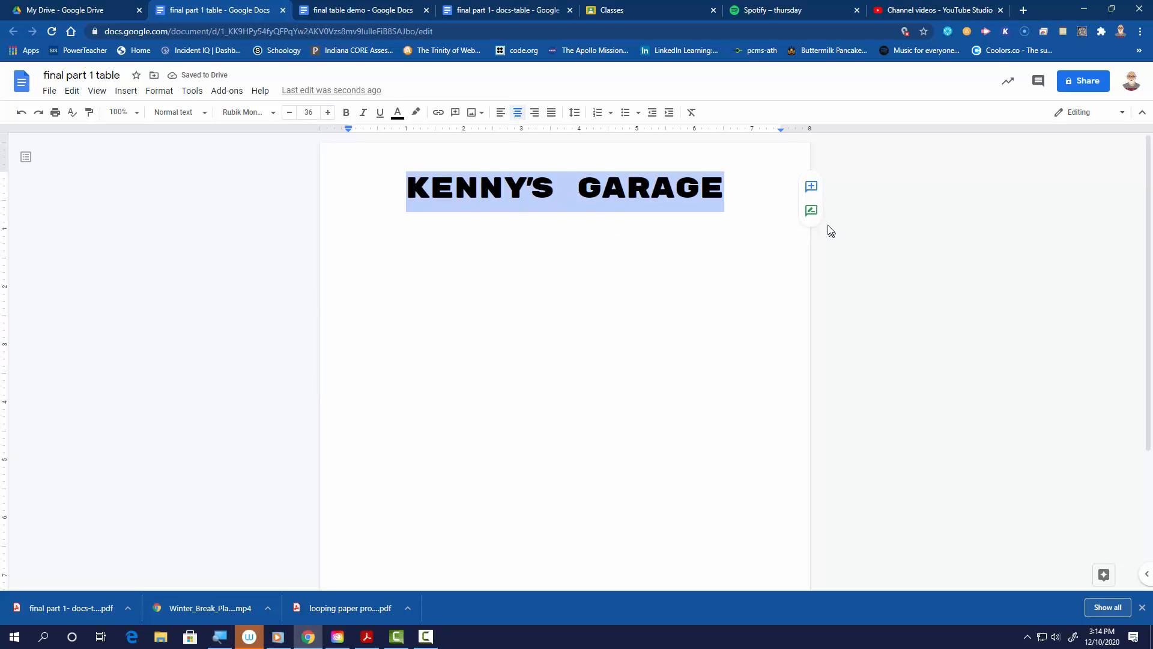
pyautogui.click(398, 113)
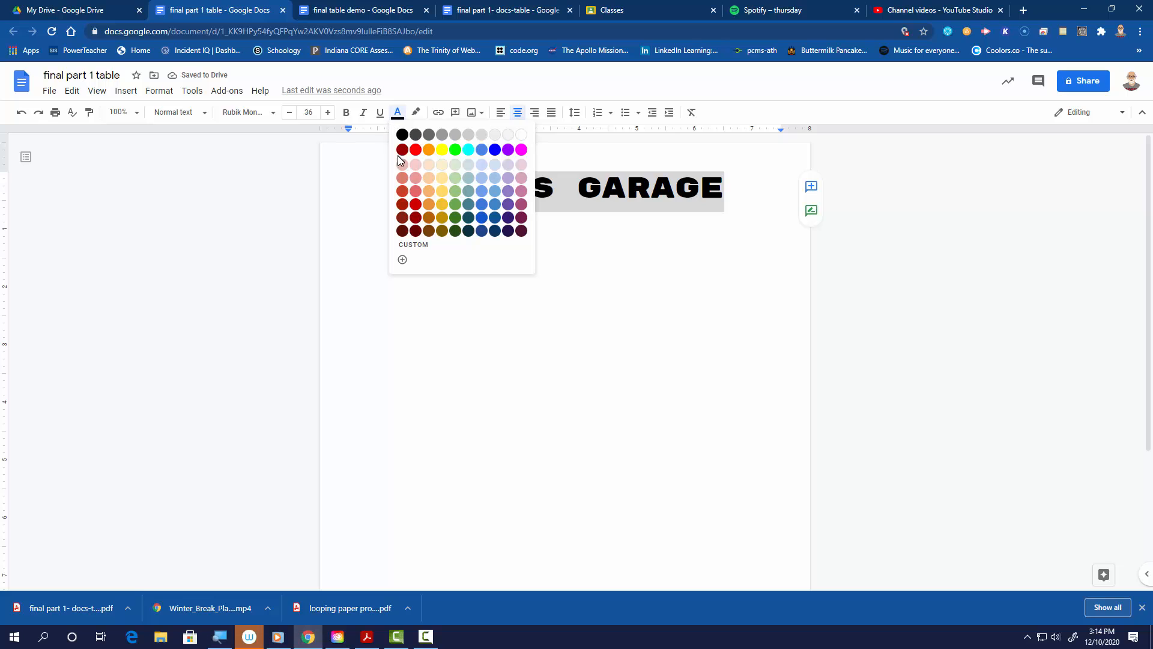
pyautogui.click(415, 150)
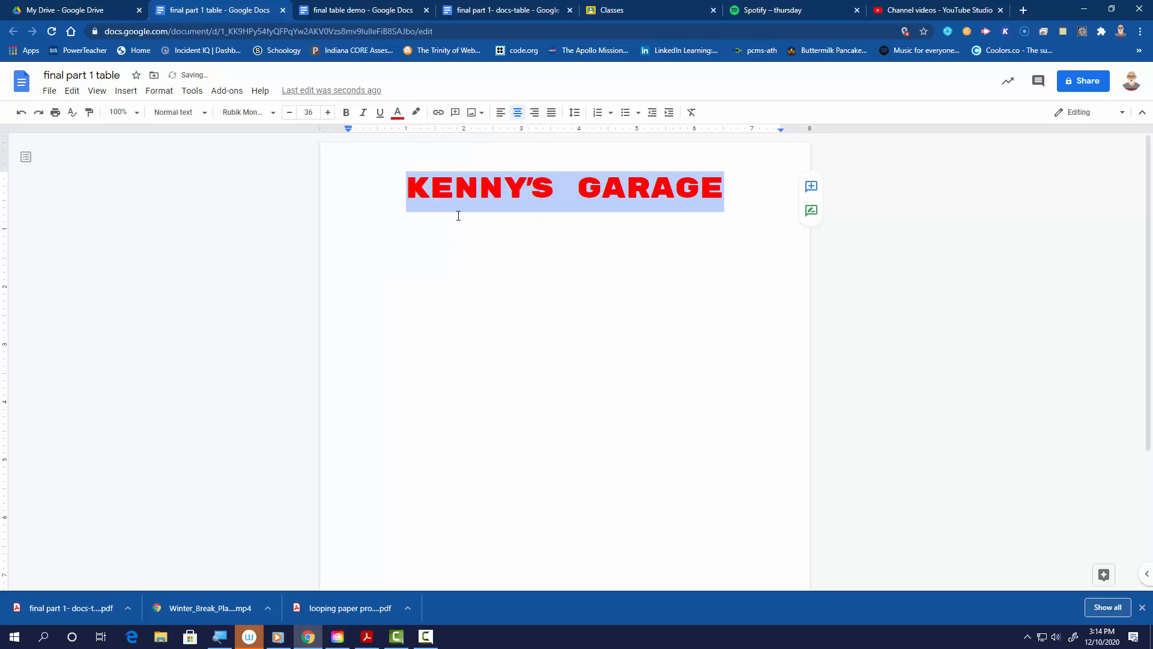
pyautogui.click(722, 191)
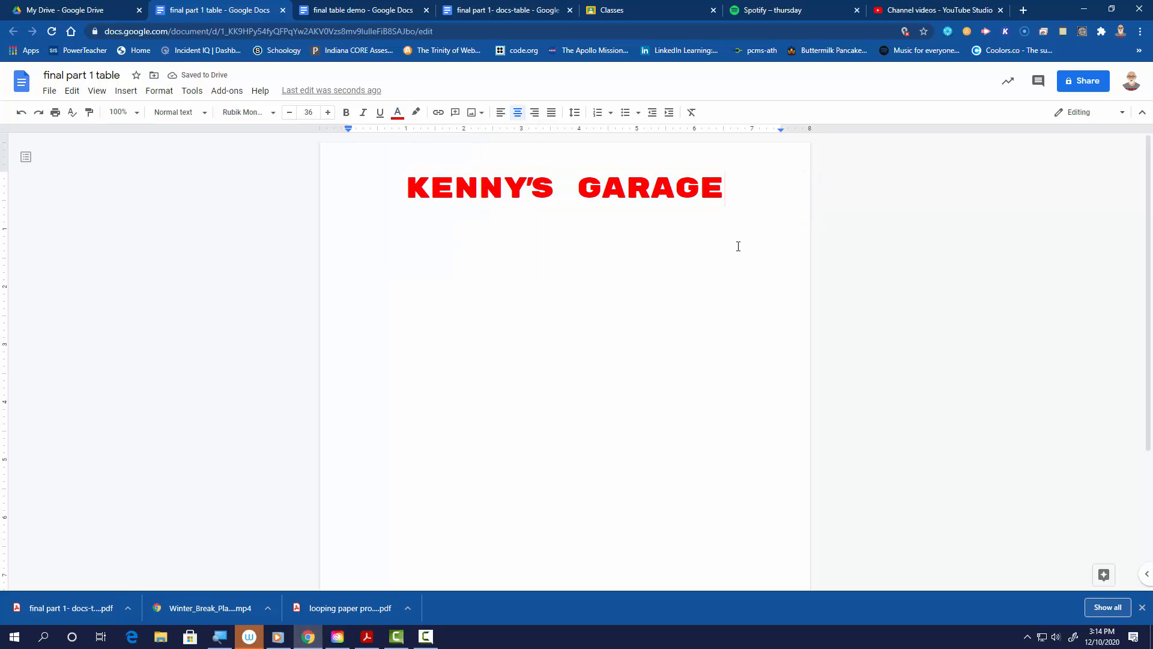
# Add the line "AUTO REPAIR" below the business name and set its font size to 14.
pyautogui.press('Return')
pyautogui.write('AUTO REPAIR')
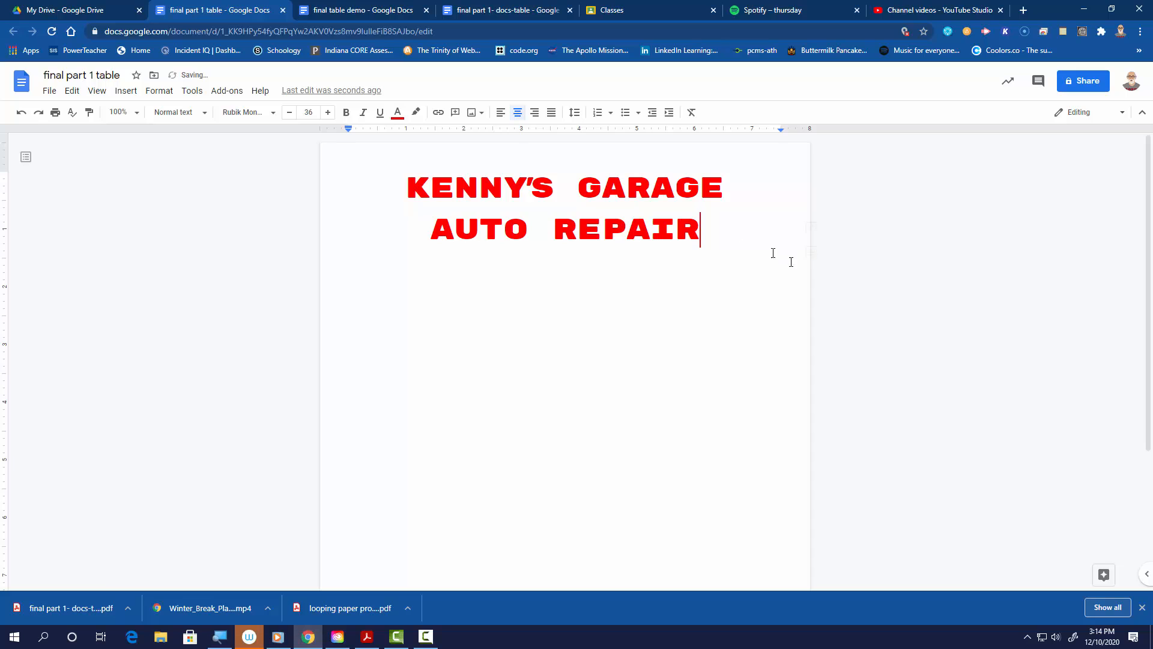
pyautogui.moveTo(431, 228); pyautogui.dragTo(696, 227)
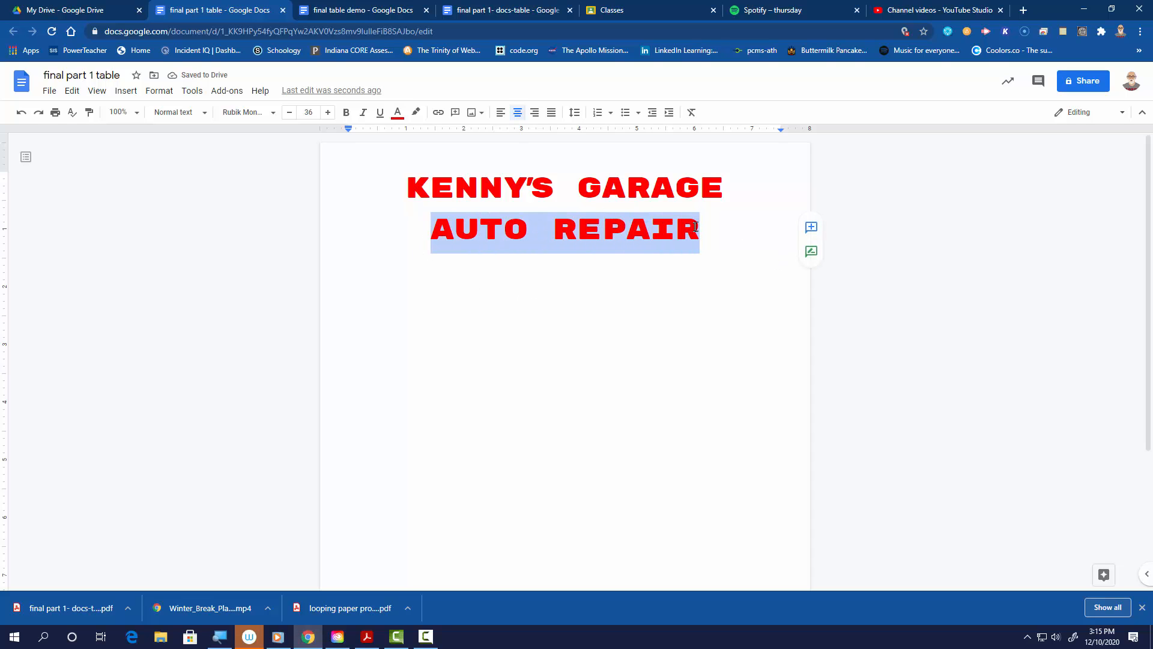
pyautogui.click(308, 112)
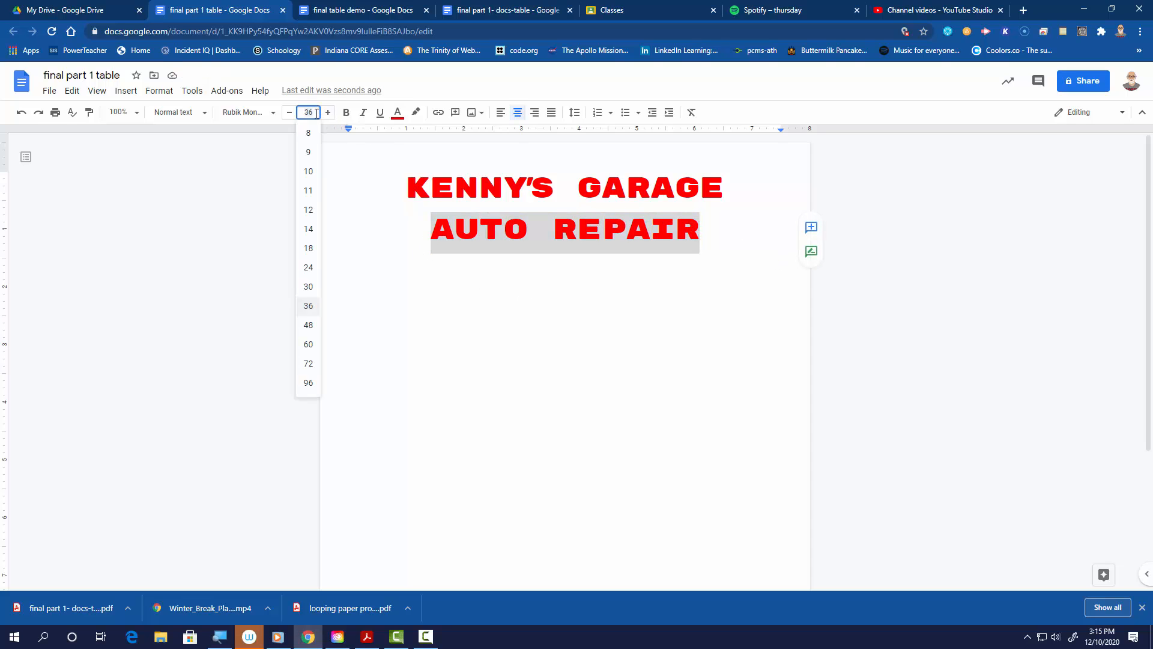
pyautogui.click(308, 229)
pyautogui.click(620, 252)
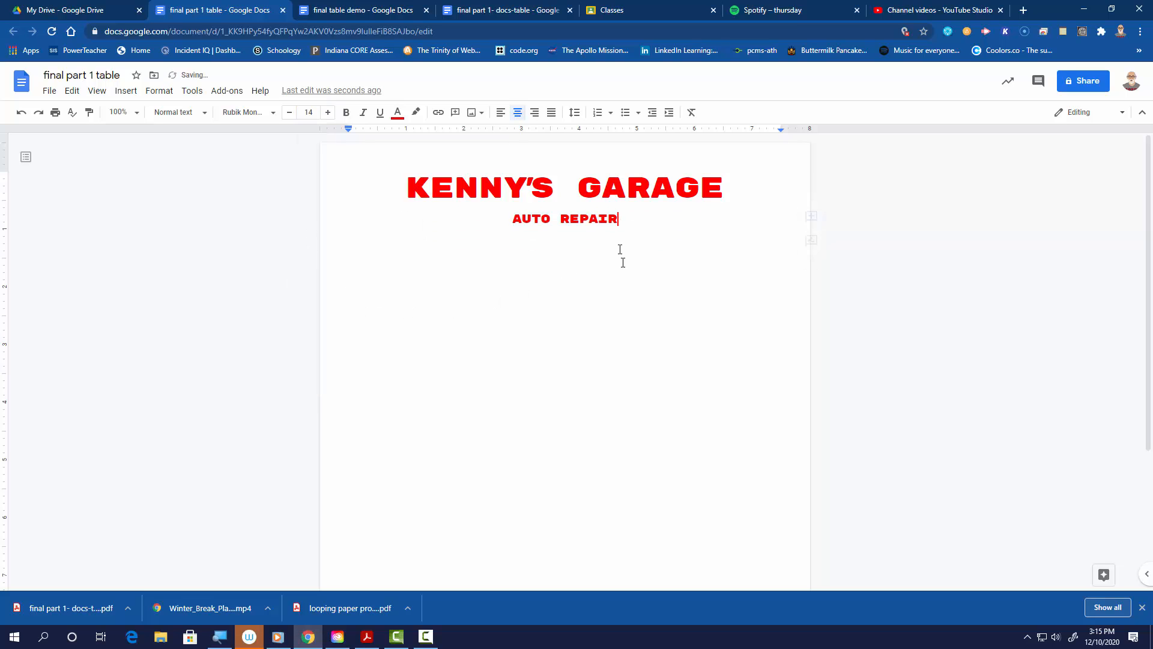
# Add the line "WEEKLY WORK SCHEDULE" below "AUTO REPAIR".
pyautogui.press('Return')
pyautogui.write('WEEKLY WO')
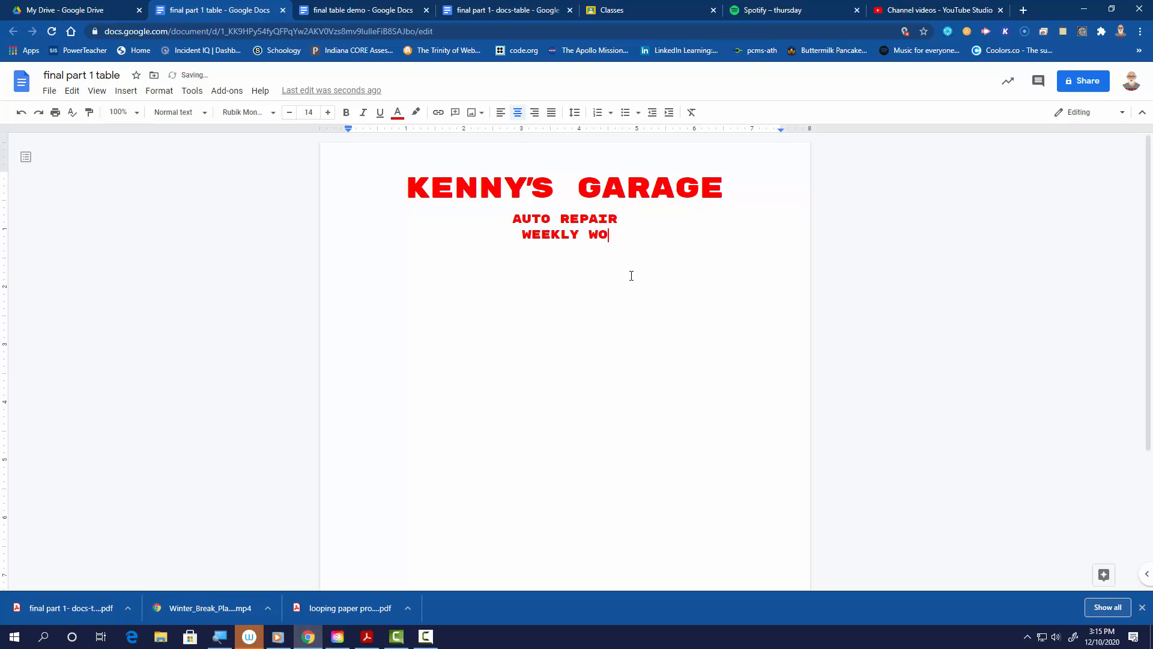
pyautogui.write('RK SCH')
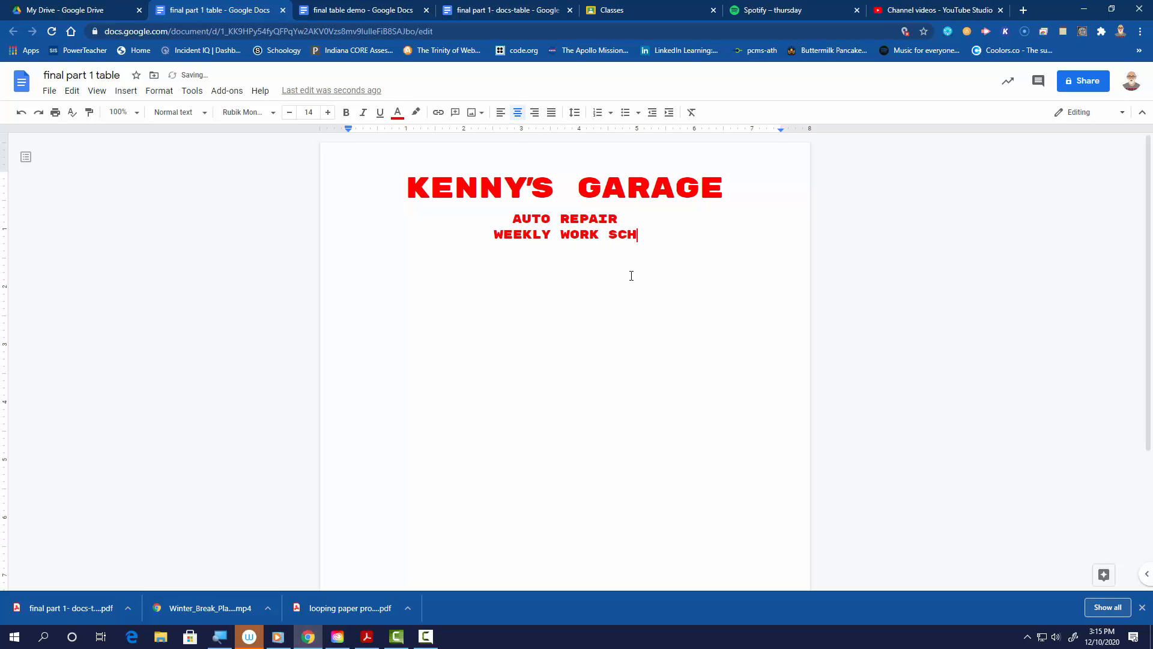
pyautogui.write('EDULE')
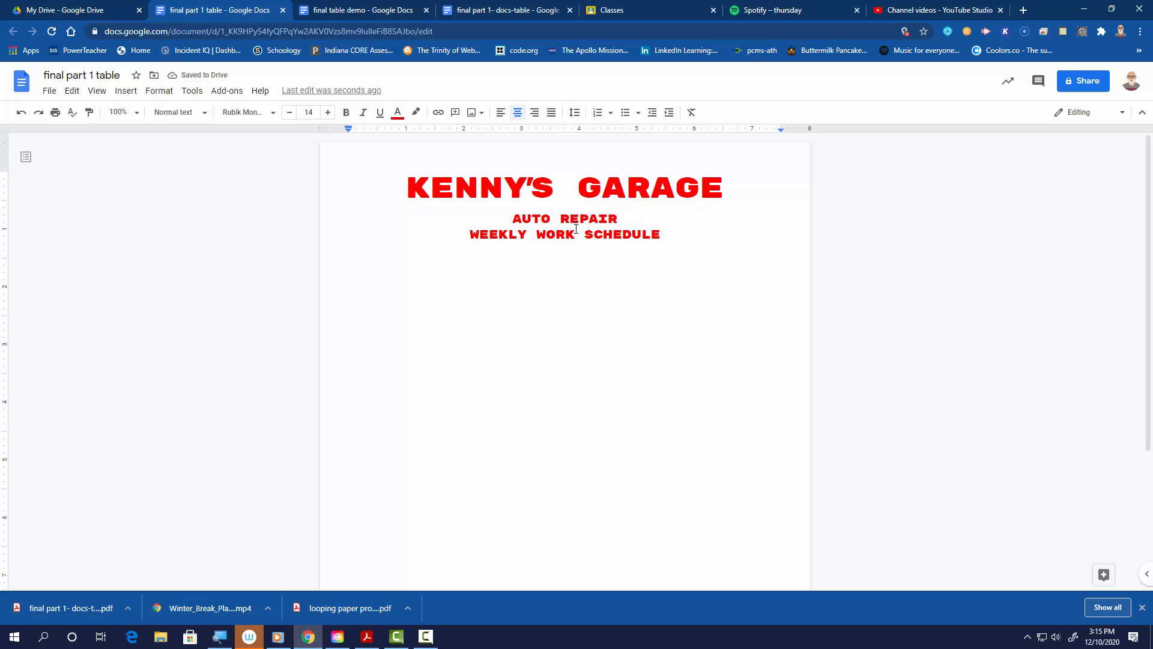
pyautogui.moveTo(428, 187); pyautogui.dragTo(662, 193)
pyautogui.moveTo(522, 219); pyautogui.dragTo(603, 218)
pyautogui.moveTo(481, 235); pyautogui.dragTo(675, 235)
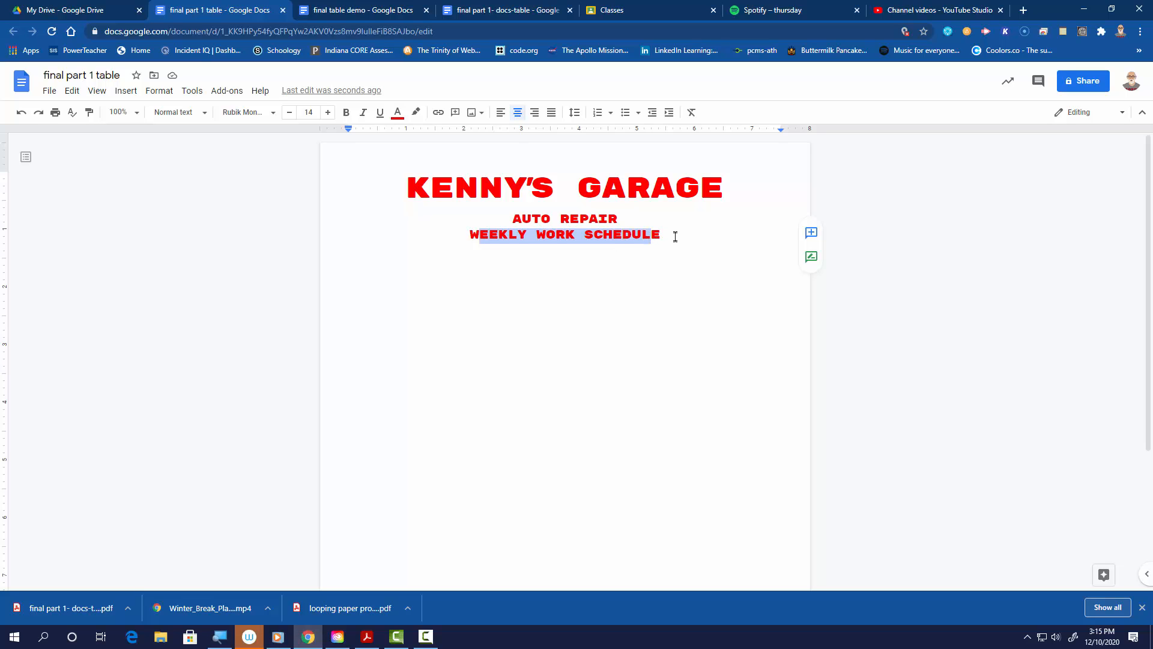
# Insert a 6 x 6 table on a new line below the "WEEKLY WORK SCHEDULE" heading.
pyautogui.click(675, 236)
pyautogui.press('Return')
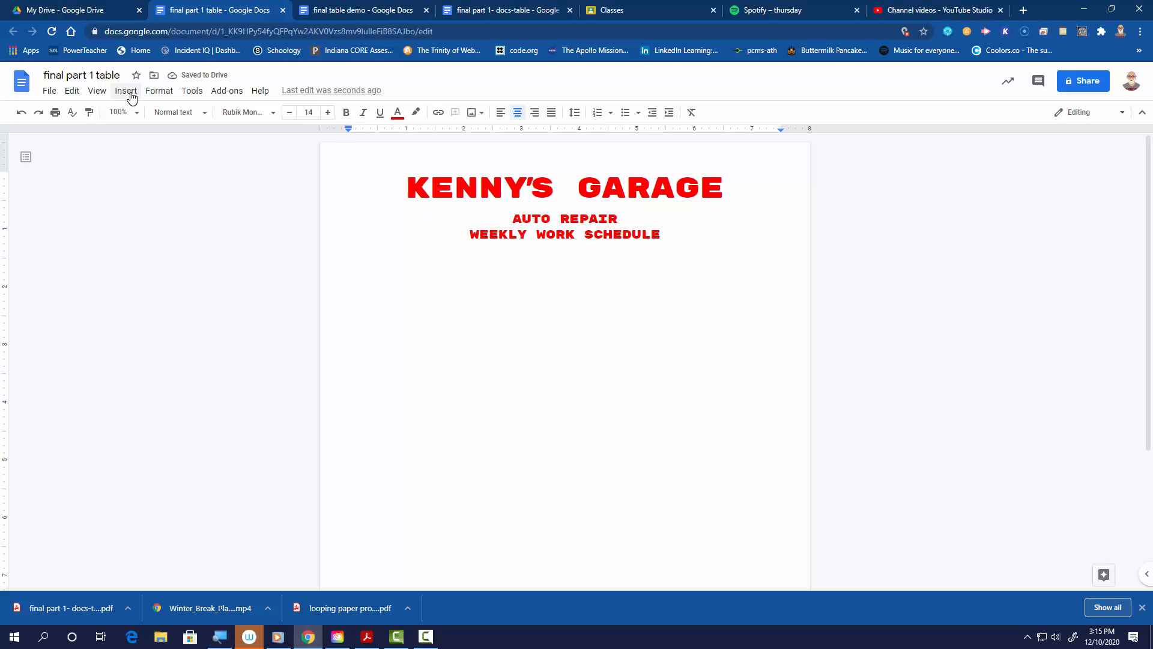
pyautogui.click(132, 96)
pyautogui.moveTo(226, 130)
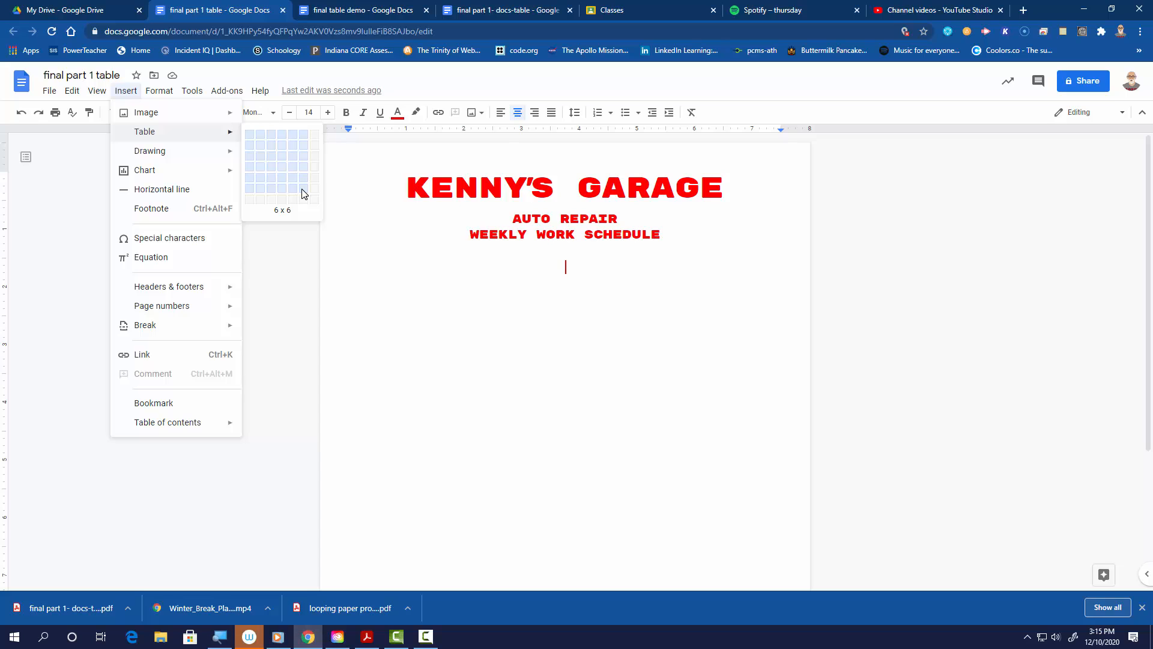
pyautogui.click(303, 193)
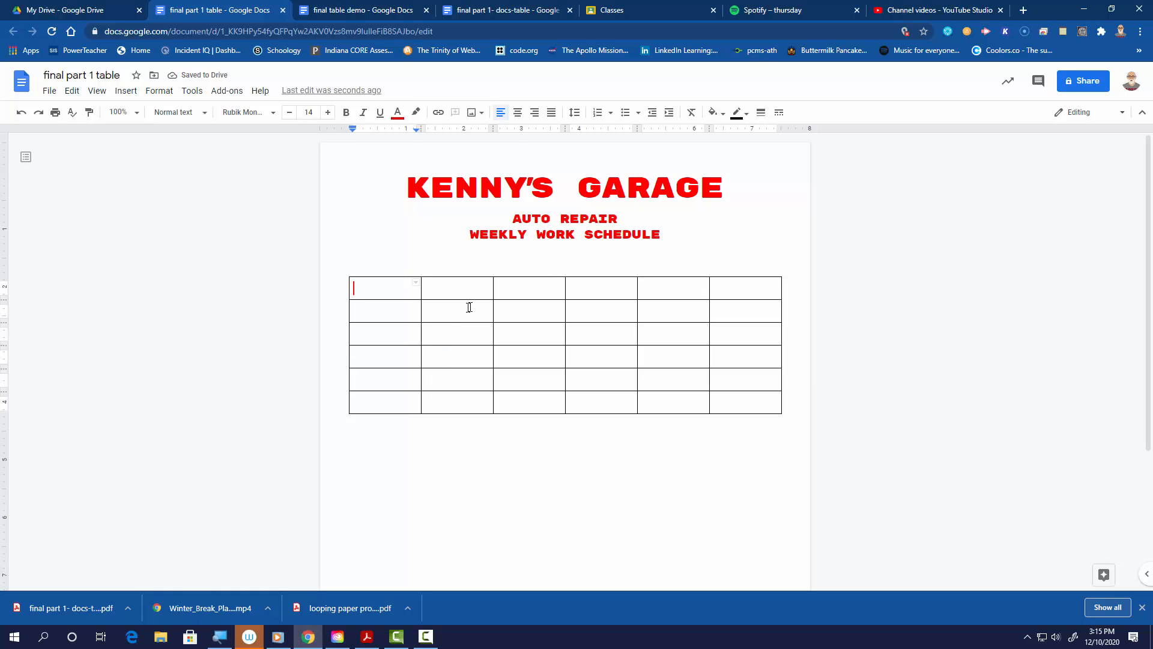
# Set the text color to black and the font to Bebas Neue in the second cell of the table's top row.
pyautogui.click(463, 290)
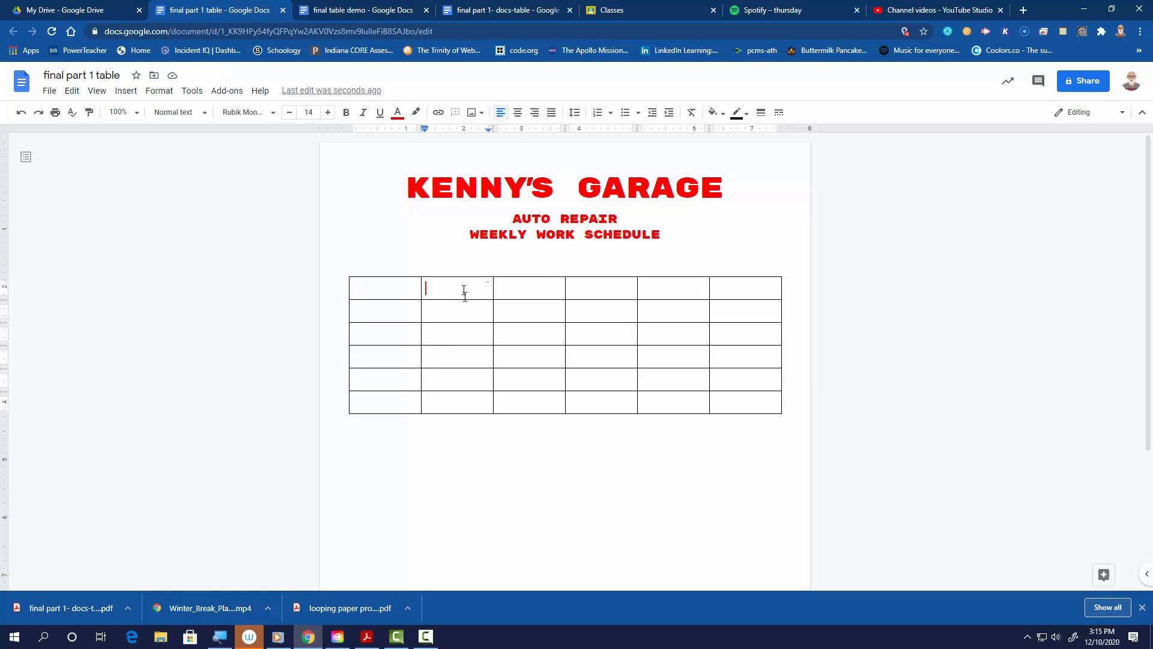
pyautogui.click(398, 114)
pyautogui.click(402, 137)
pyautogui.click(271, 114)
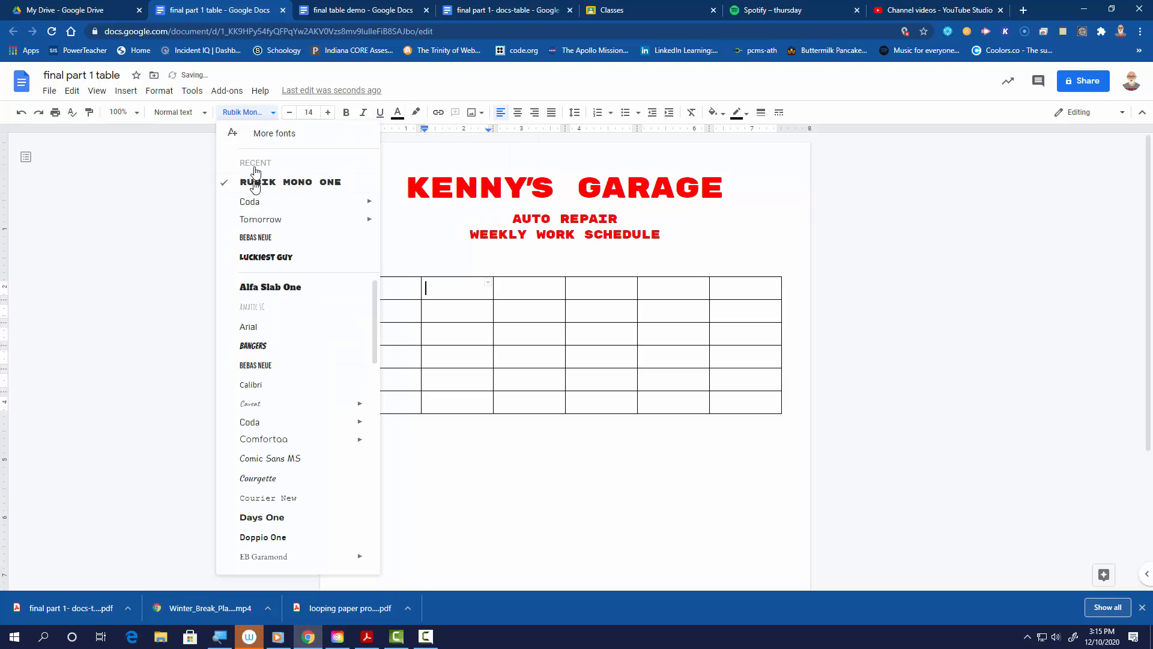
pyautogui.click(255, 238)
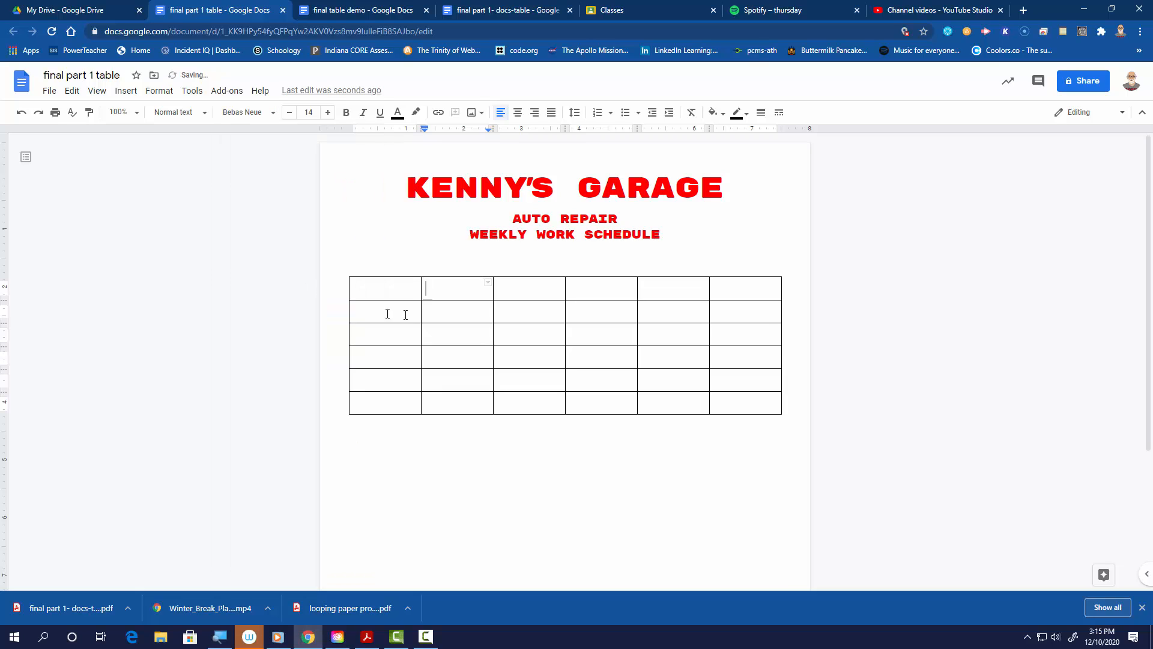
pyautogui.write('MONDAY')
pyautogui.press('Tab')
pyautogui.write('T')
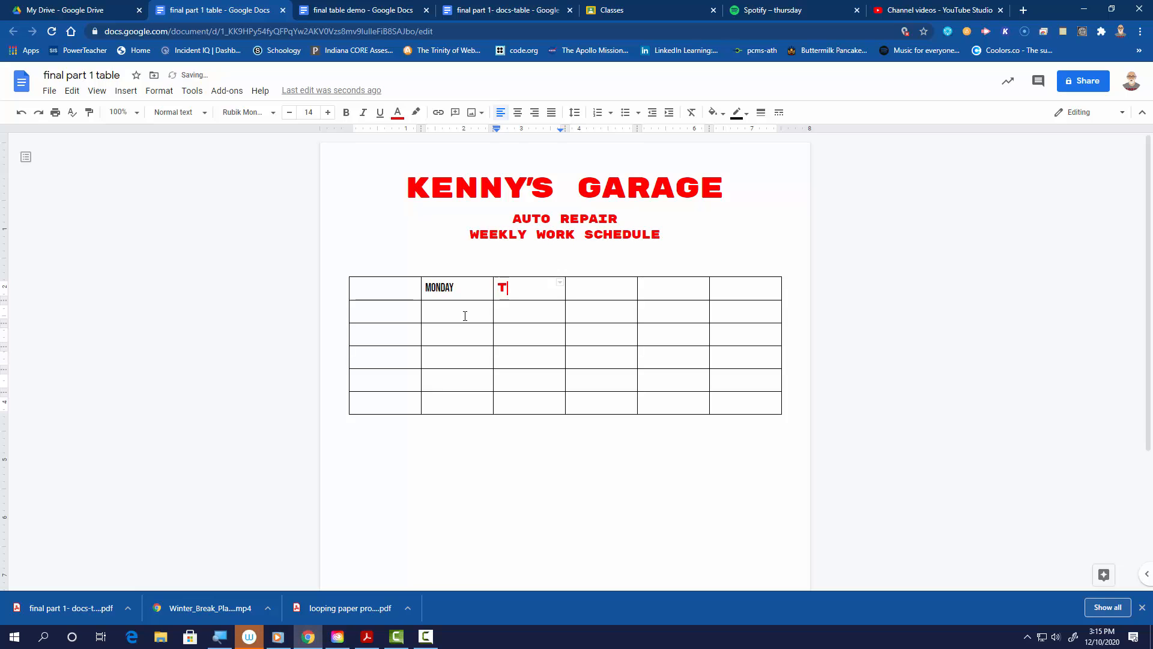
pyautogui.write('UESDAY')
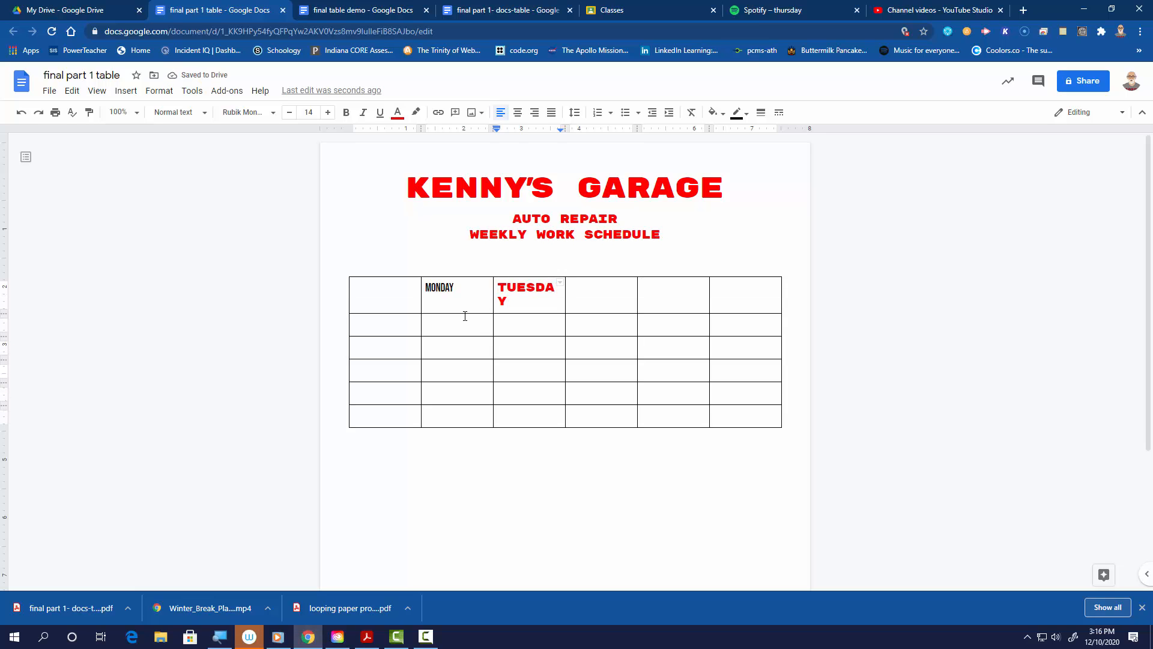
pyautogui.press('BackSpace')
pyautogui.press('BackSpace')
pyautogui.press('BackSpace')
pyautogui.press('BackSpace')
pyautogui.press('BackSpace')
pyautogui.press('BackSpace')
pyautogui.press('BackSpace')
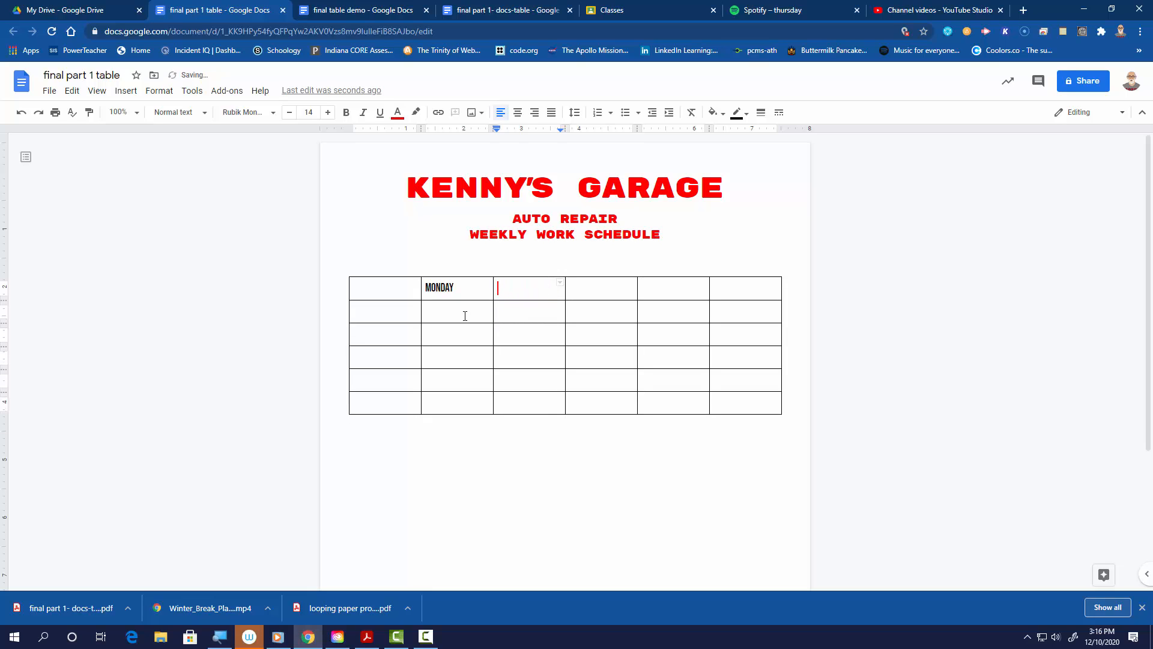
pyautogui.hotkey('ctrl', 'z')
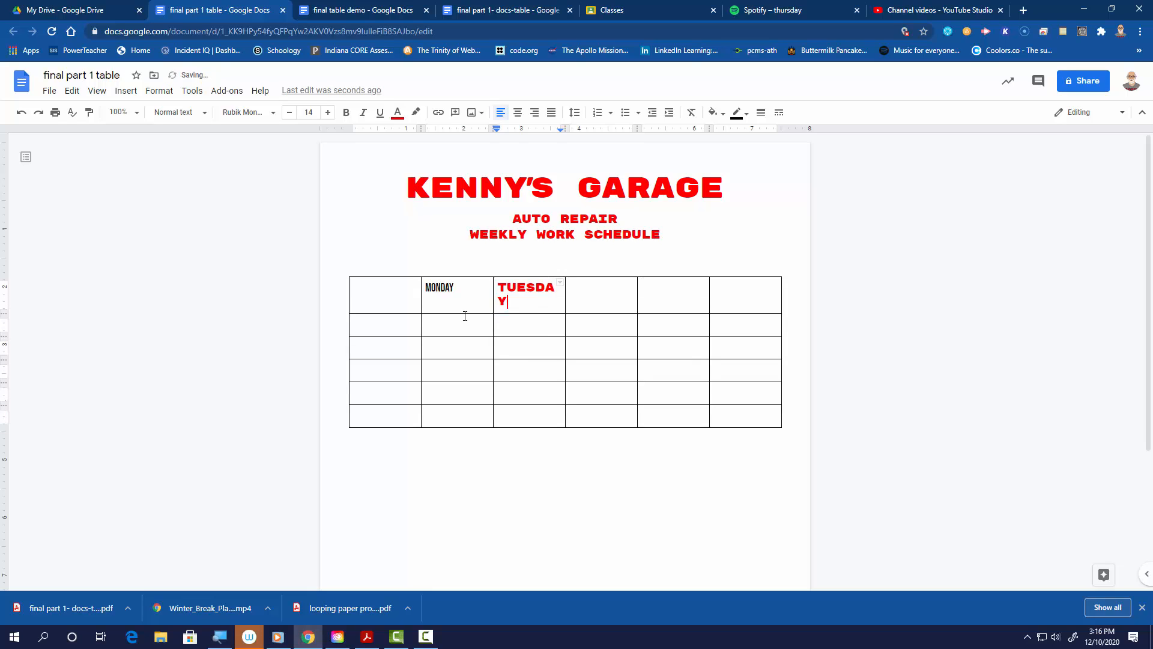
pyautogui.hotkey('ctrl', 'z')
pyautogui.hotkey('ctrl', 'z')
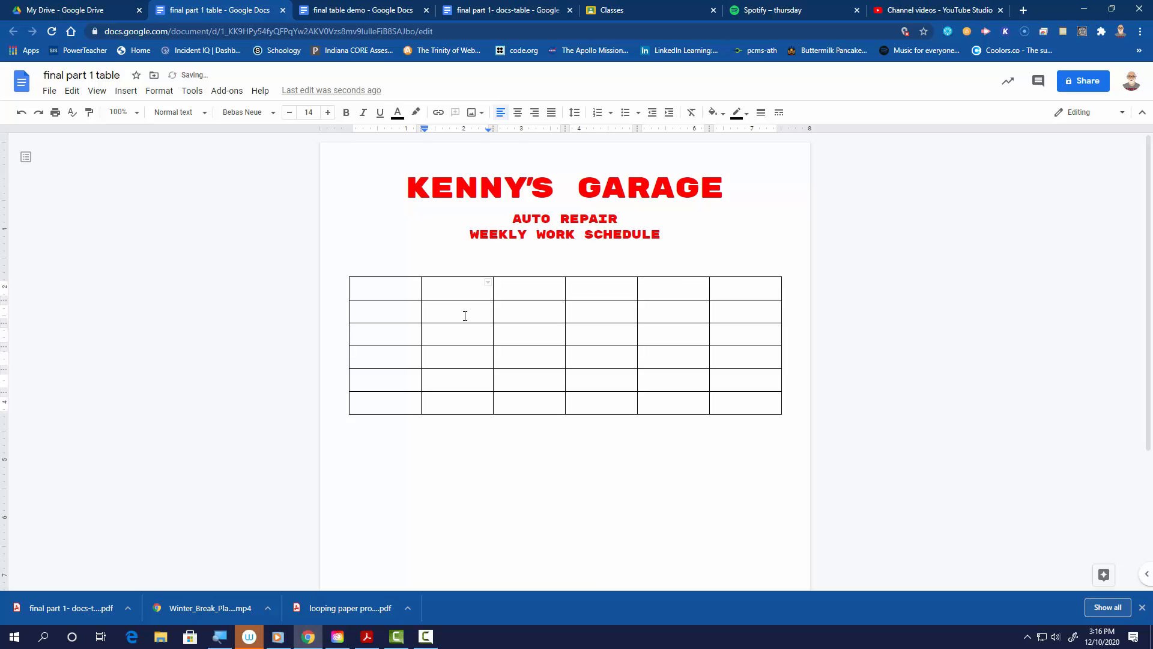
# Enter MONDAY, TUESDAY, WEDNESDAY, THURSDAY and FRIDAY across the top row from the second cell, all in black Bebas Neue.
pyautogui.write('MONDAY')
pyautogui.press('Tab')
pyautogui.click(436, 287)
pyautogui.click(500, 292)
pyautogui.click(427, 289)
pyautogui.click(427, 636)
pyautogui.write('TUESDAY')
pyautogui.press('Tab')
pyautogui.write('W')
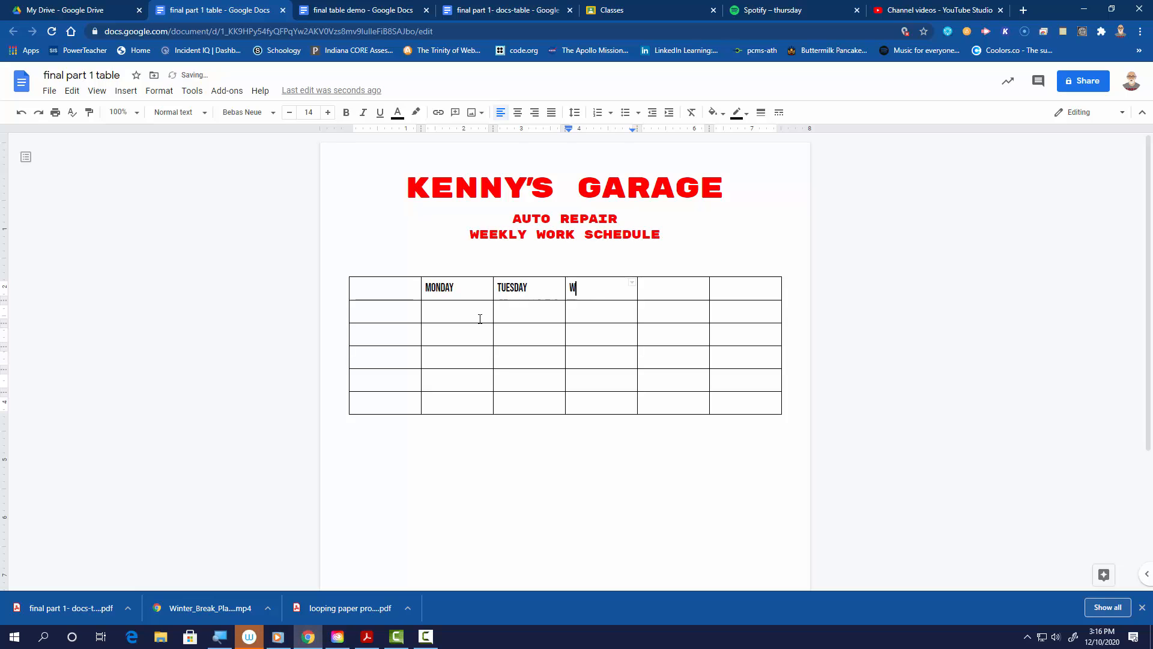
pyautogui.write('EDNESDAY')
pyautogui.press('Tab')
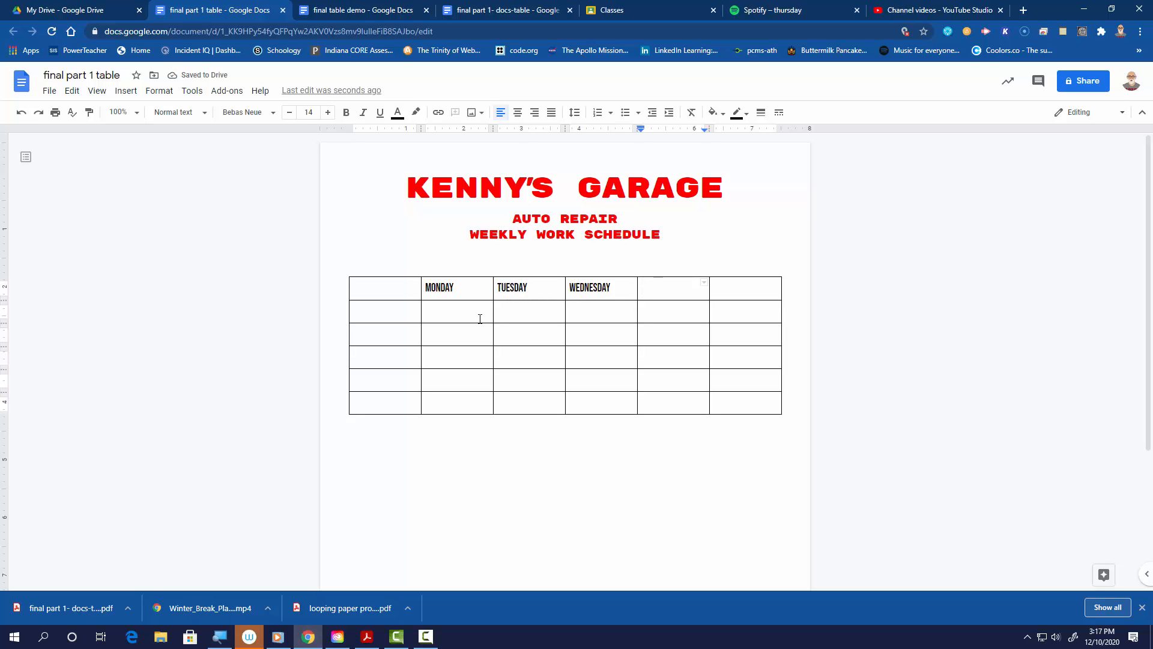
pyautogui.write('THURSDAY')
pyautogui.press('Tab')
pyautogui.write('FRIDA')
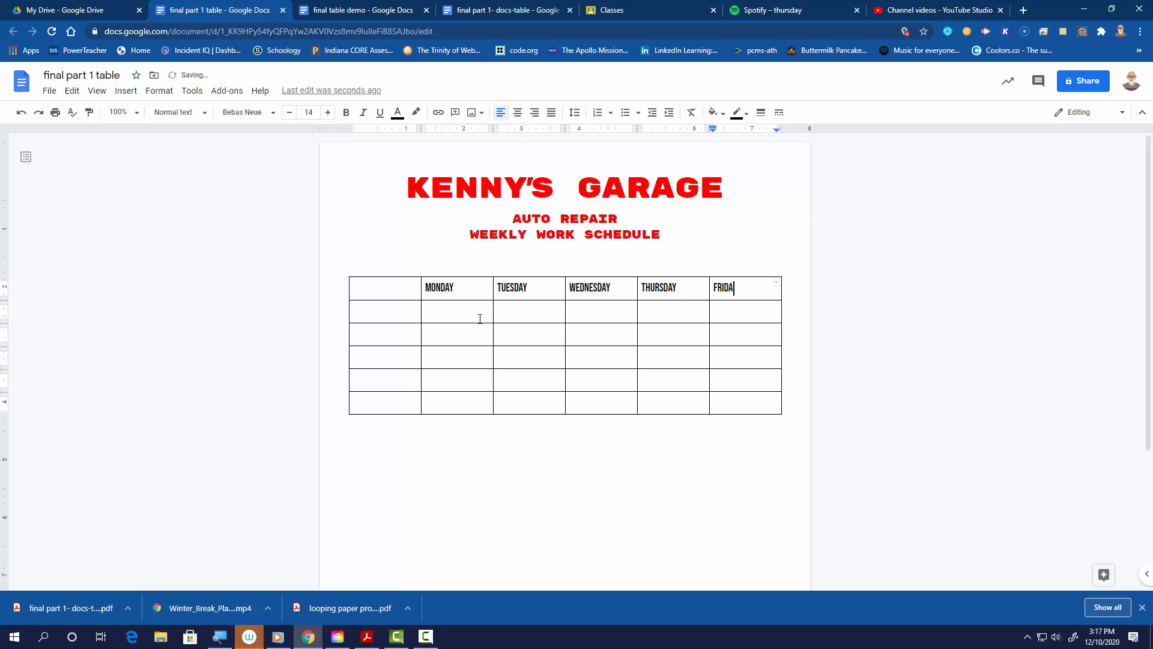
# Set the font to Bebas Neue and the text color to black in the first cell of the table's second row.
pyautogui.press('Tab')
pyautogui.click(266, 113)
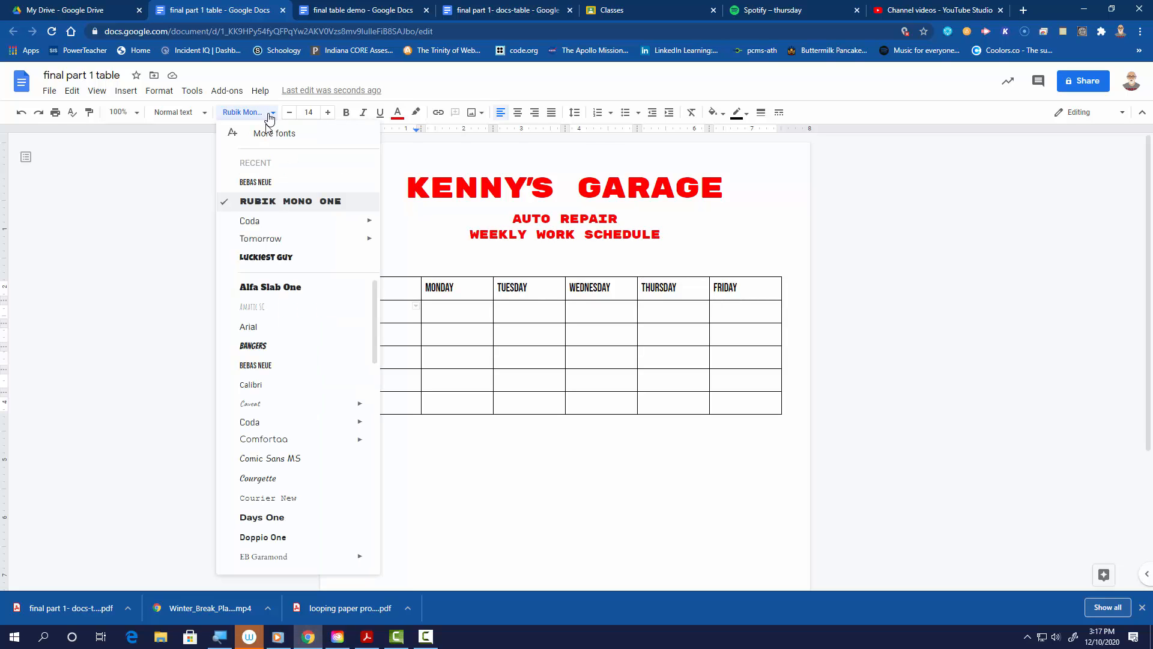
pyautogui.click(261, 188)
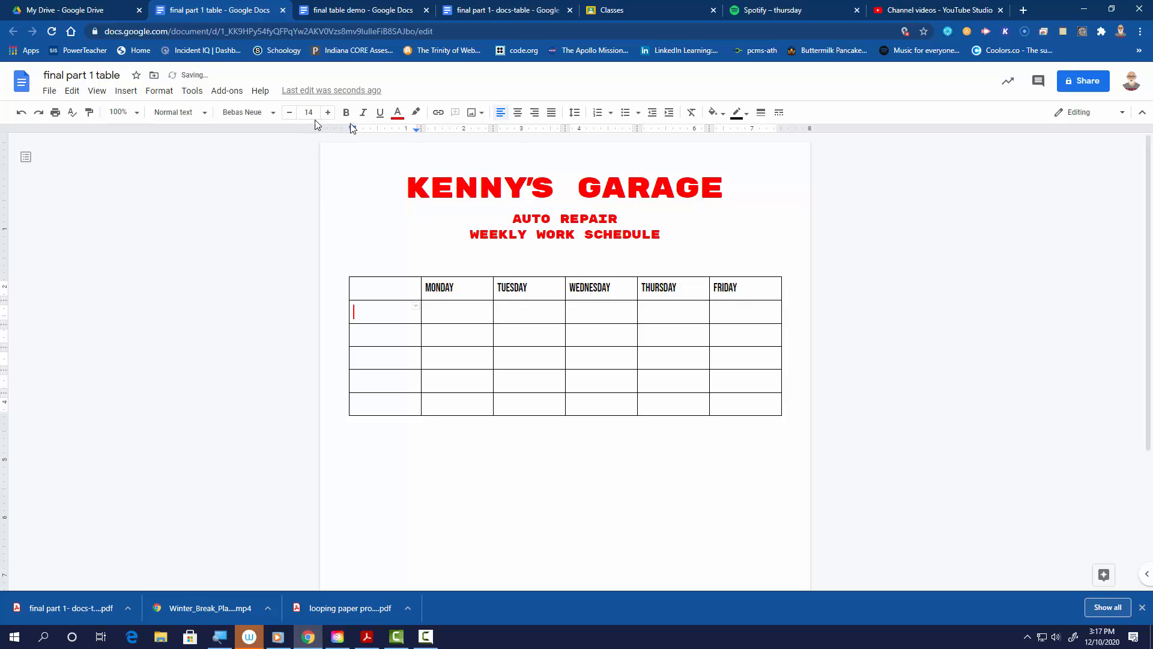
pyautogui.click(397, 112)
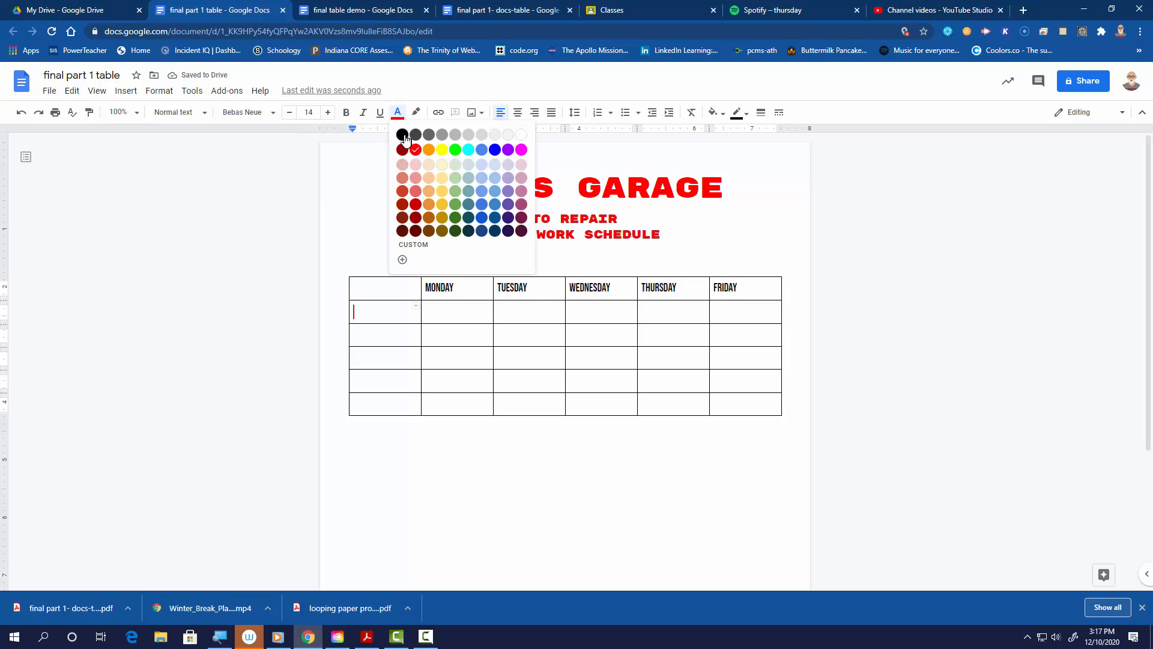
pyautogui.click(403, 136)
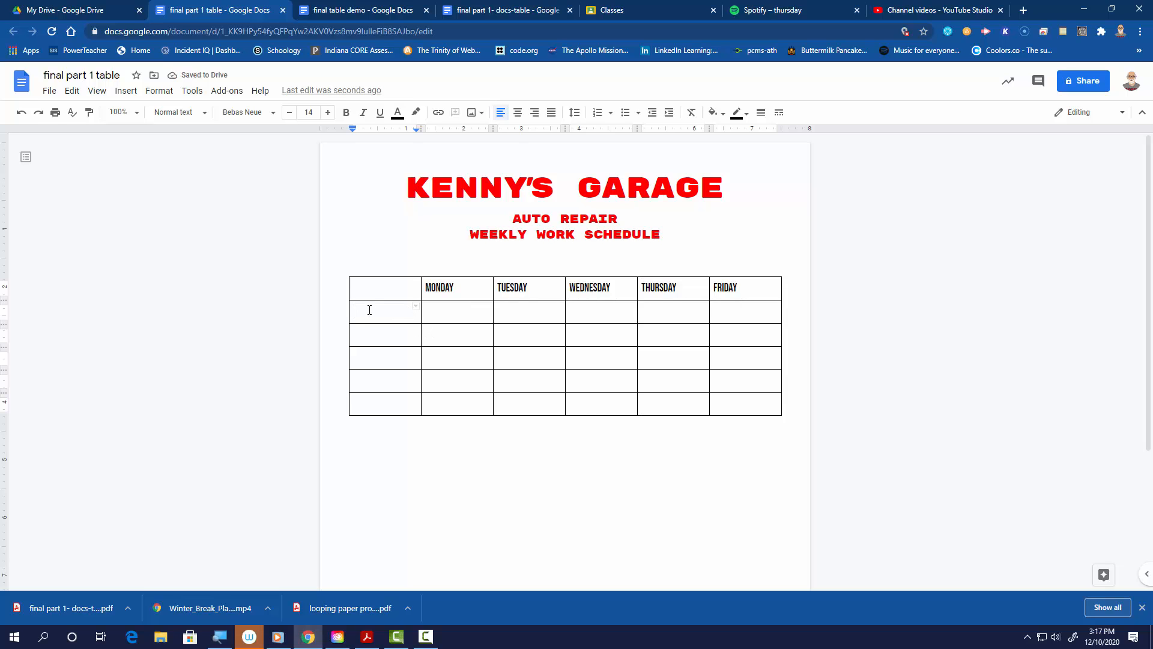
# Set the font to Bebas Neue and the text color to black for all five table rows below the weekday headings.
pyautogui.moveTo(369, 309); pyautogui.dragTo(729, 407)
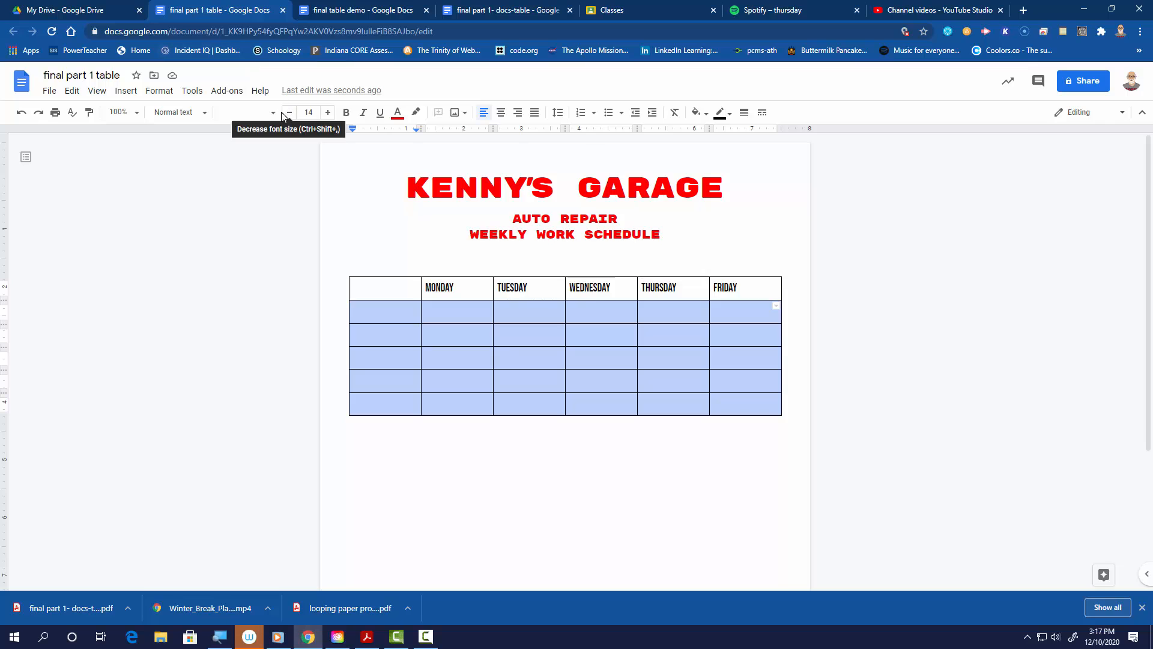
pyautogui.click(246, 112)
pyautogui.click(256, 181)
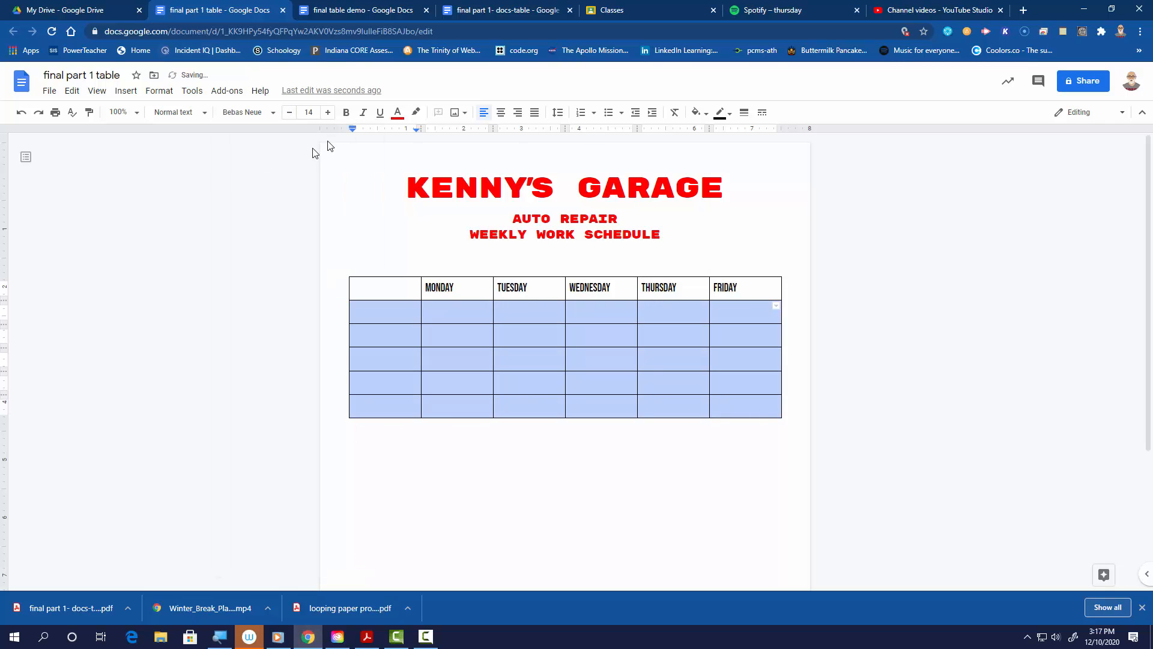
pyautogui.click(401, 119)
pyautogui.click(403, 134)
# Enter the five employees' first names down the first column, one per row below the header row.
pyautogui.click(382, 315)
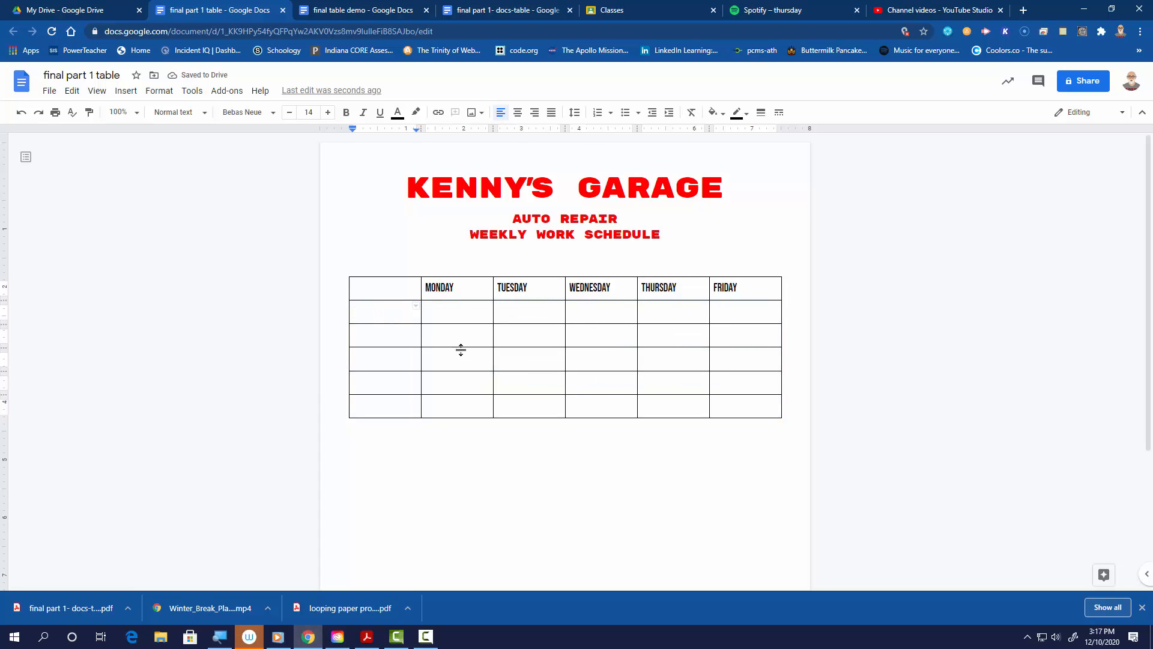
pyautogui.write('BOB')
pyautogui.press('Down')
pyautogui.write('JIM')
pyautogui.write('KENNY')
pyautogui.press('Down')
pyautogui.write('TIM')
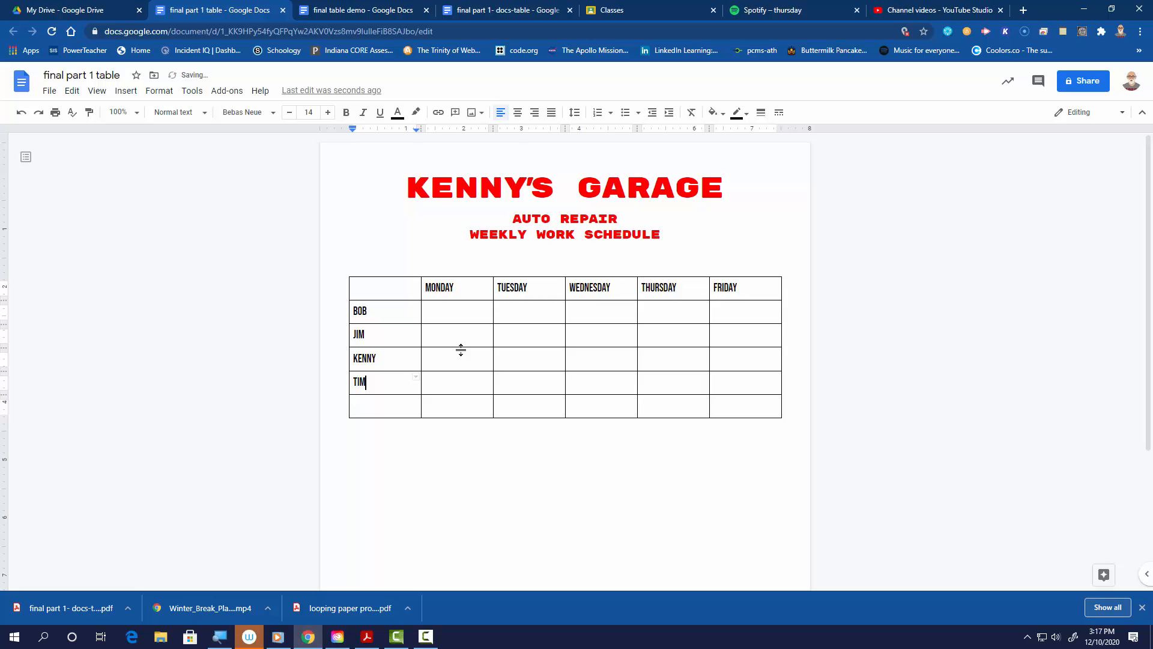
pyautogui.press('Down')
pyautogui.write('FREED')
pyautogui.press('BackSpace')
pyautogui.press('BackSpace')
pyautogui.write('D')
# Center the weekday headings in the top row and right-align the employee names in the first column.
pyautogui.moveTo(397, 287); pyautogui.dragTo(739, 264)
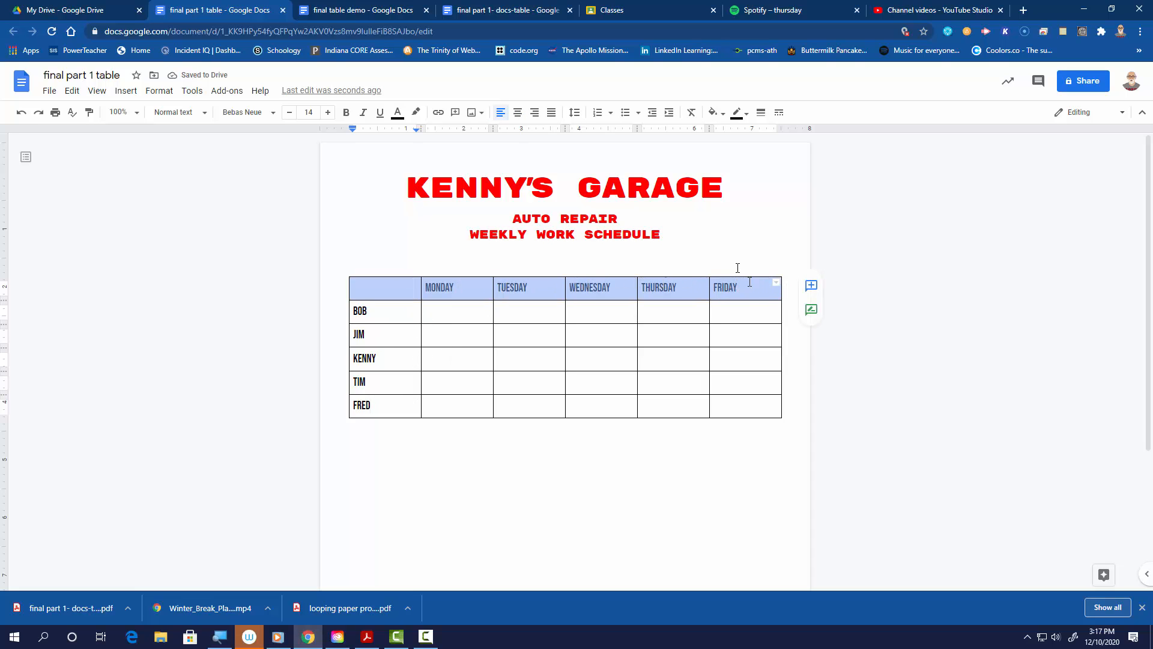
pyautogui.click(517, 113)
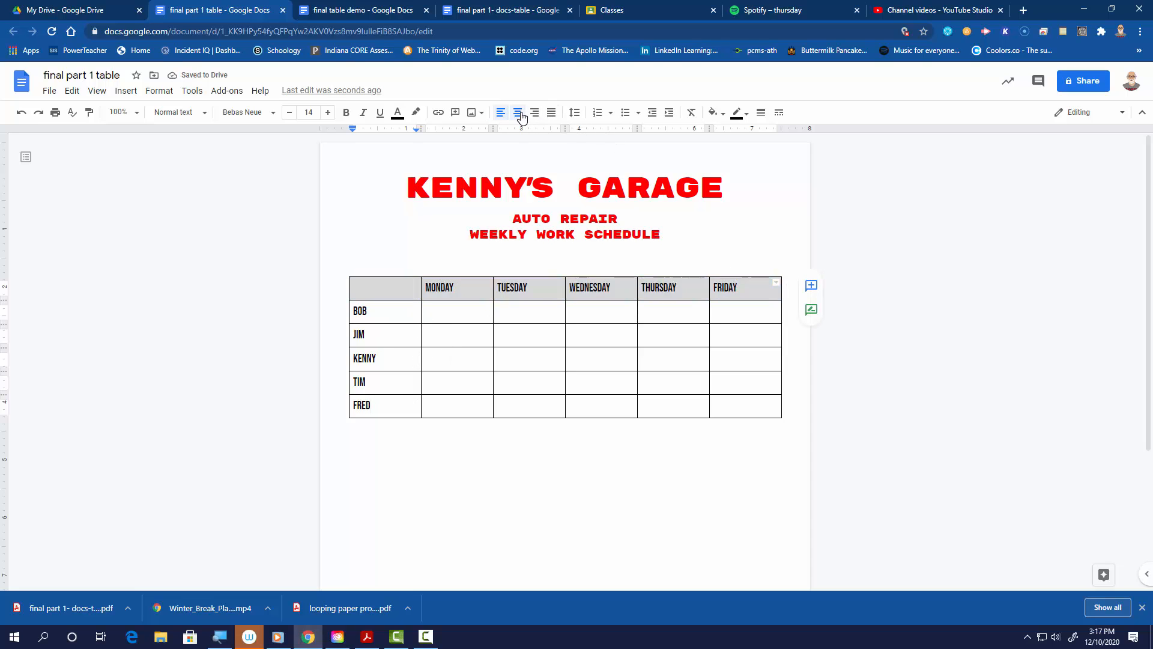
pyautogui.click(396, 412)
pyautogui.moveTo(394, 404); pyautogui.dragTo(349, 308)
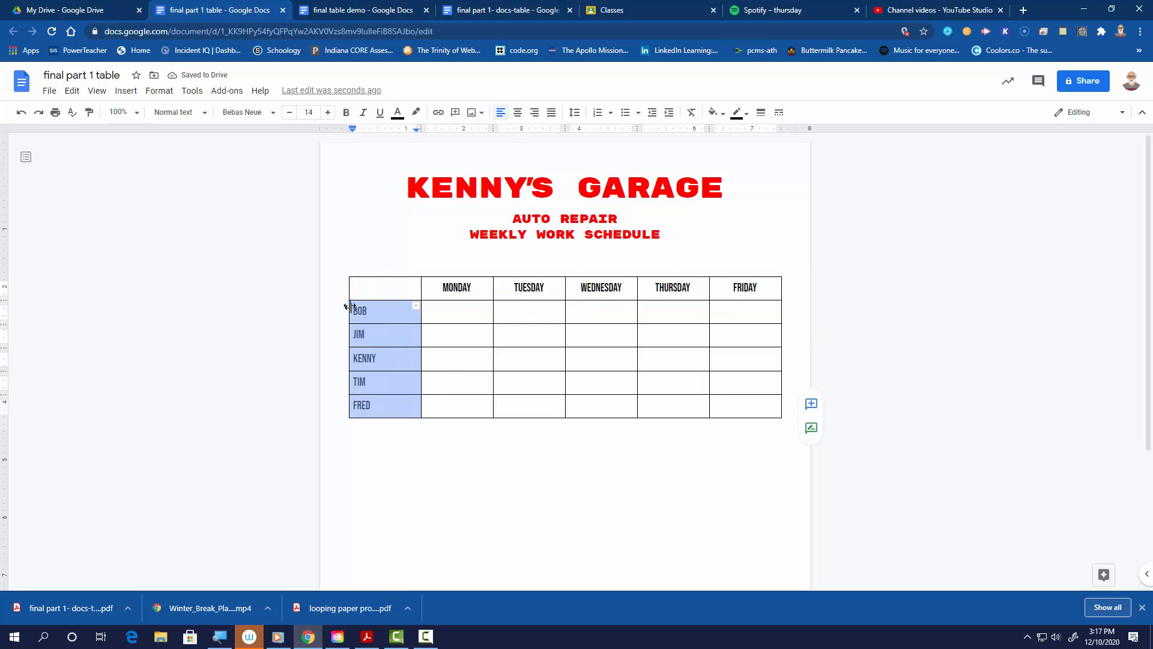
pyautogui.click(534, 112)
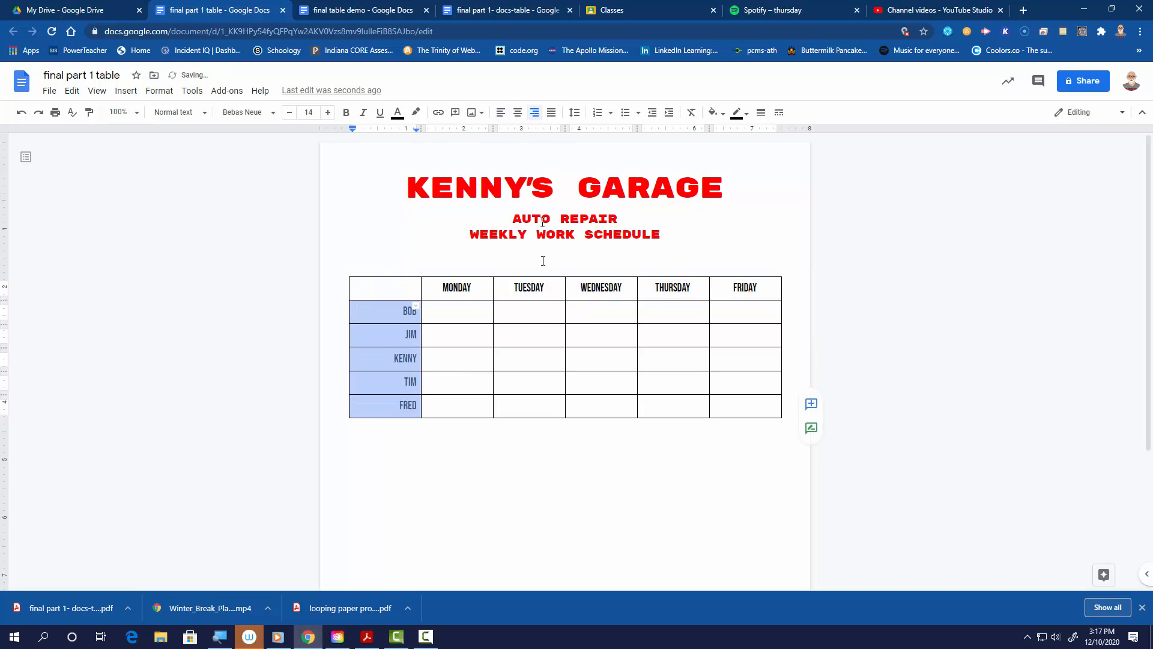
pyautogui.click(474, 313)
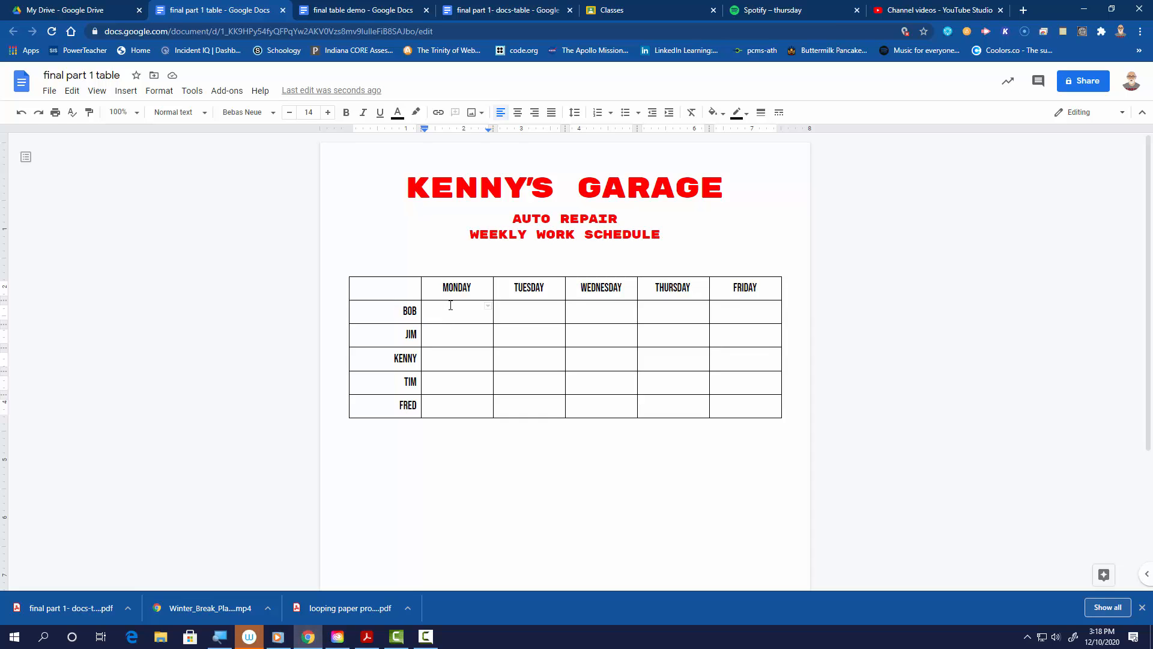
# Fill in the first employee's row with 8:00-4:00 under Monday and DAY OFF under Wednesday.
pyautogui.write('8:00-4:00')
pyautogui.click(524, 309)
pyautogui.click(607, 312)
pyautogui.write('DAY OFF')
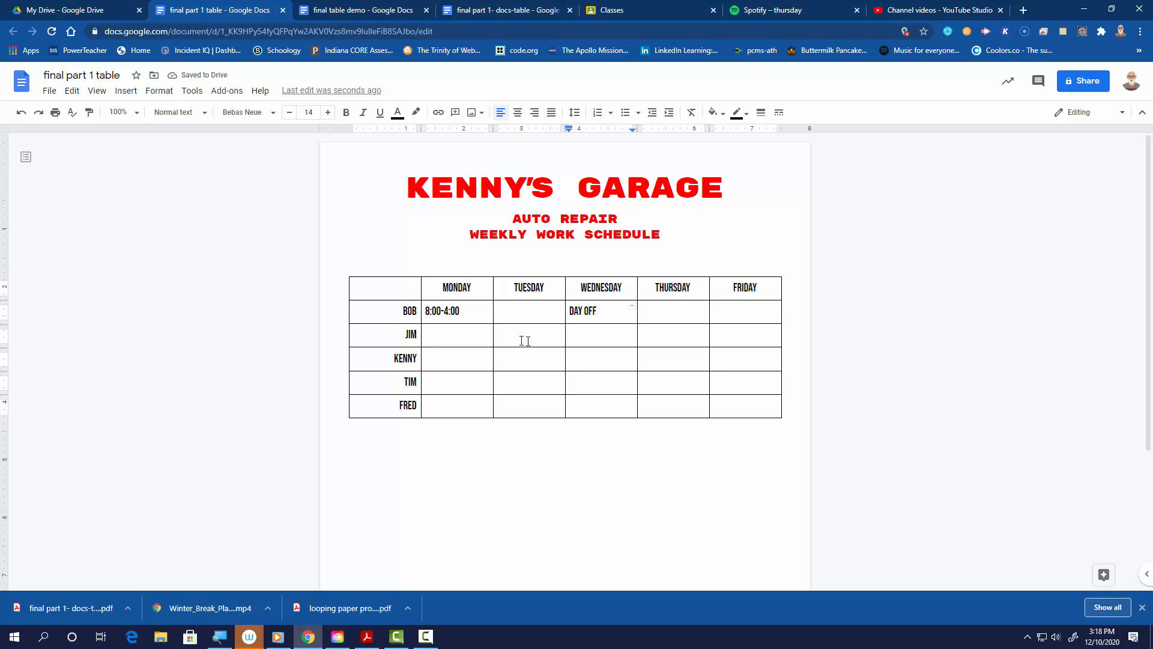
pyautogui.moveTo(427, 312); pyautogui.dragTo(752, 312)
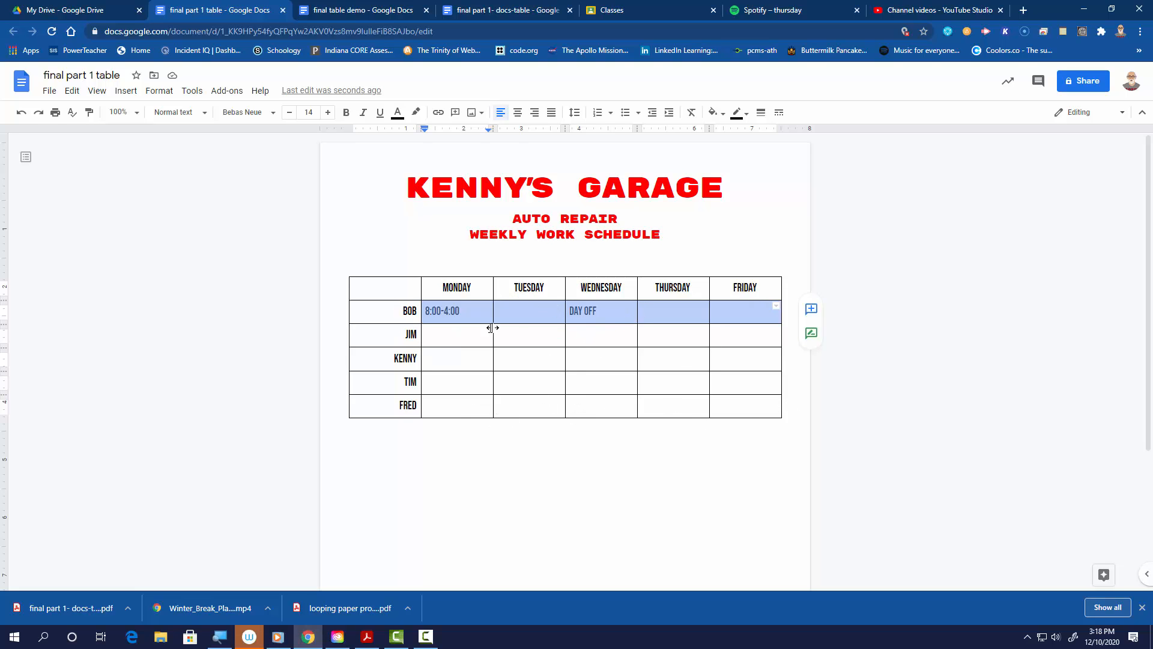
pyautogui.click(384, 314)
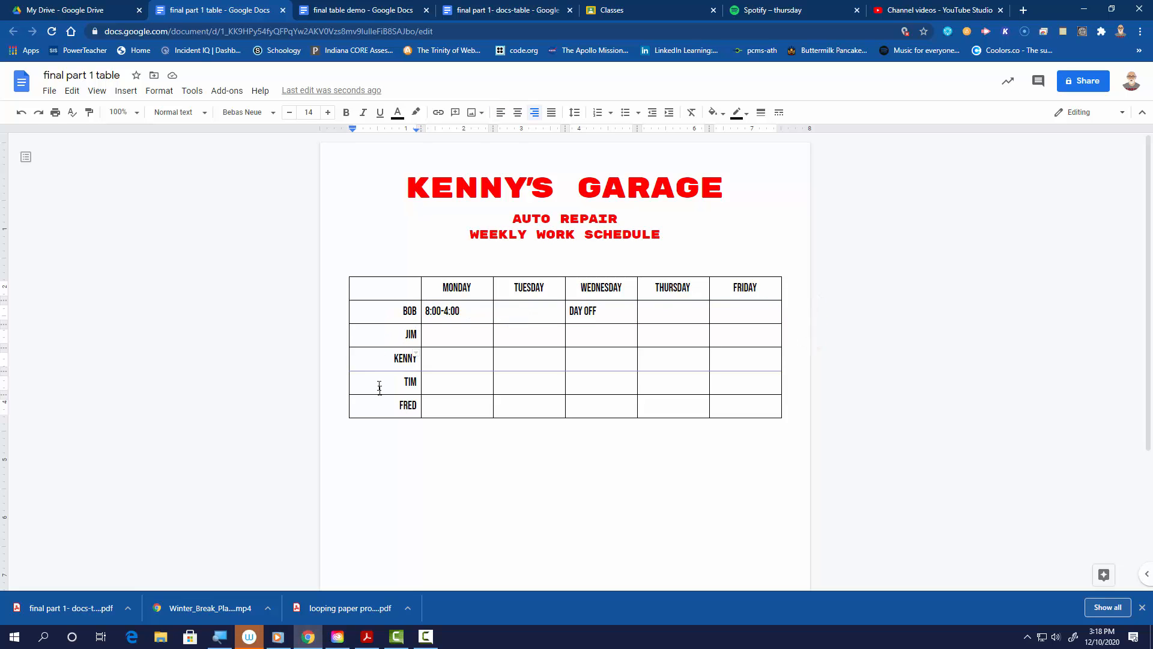
pyautogui.click(472, 289)
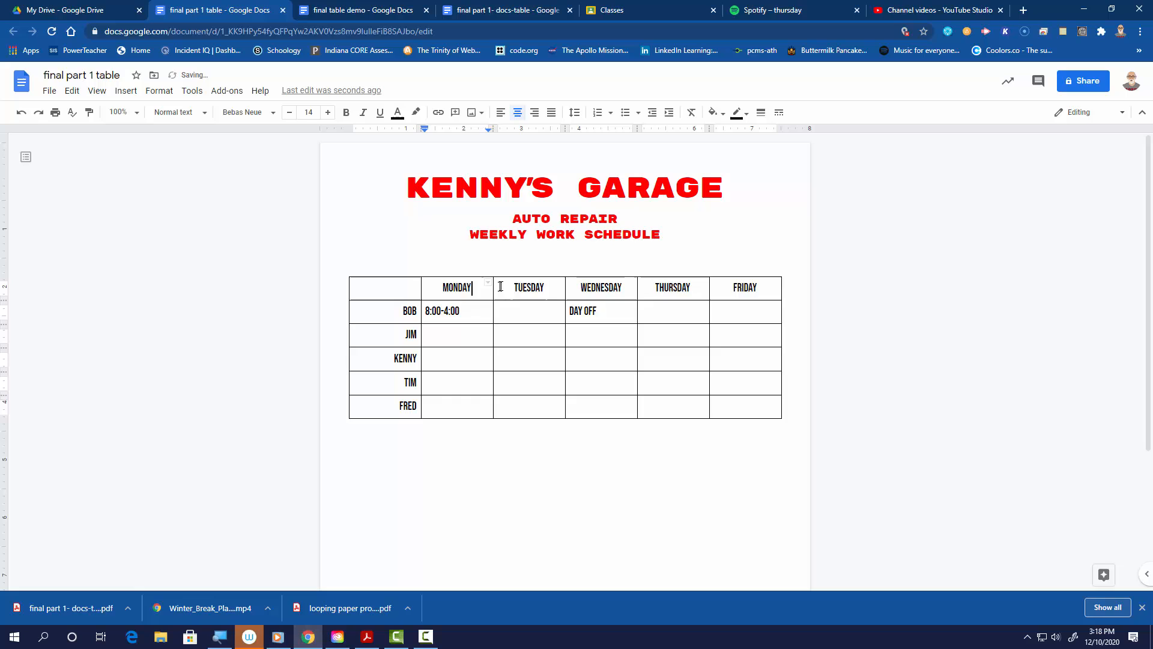
pyautogui.click(613, 288)
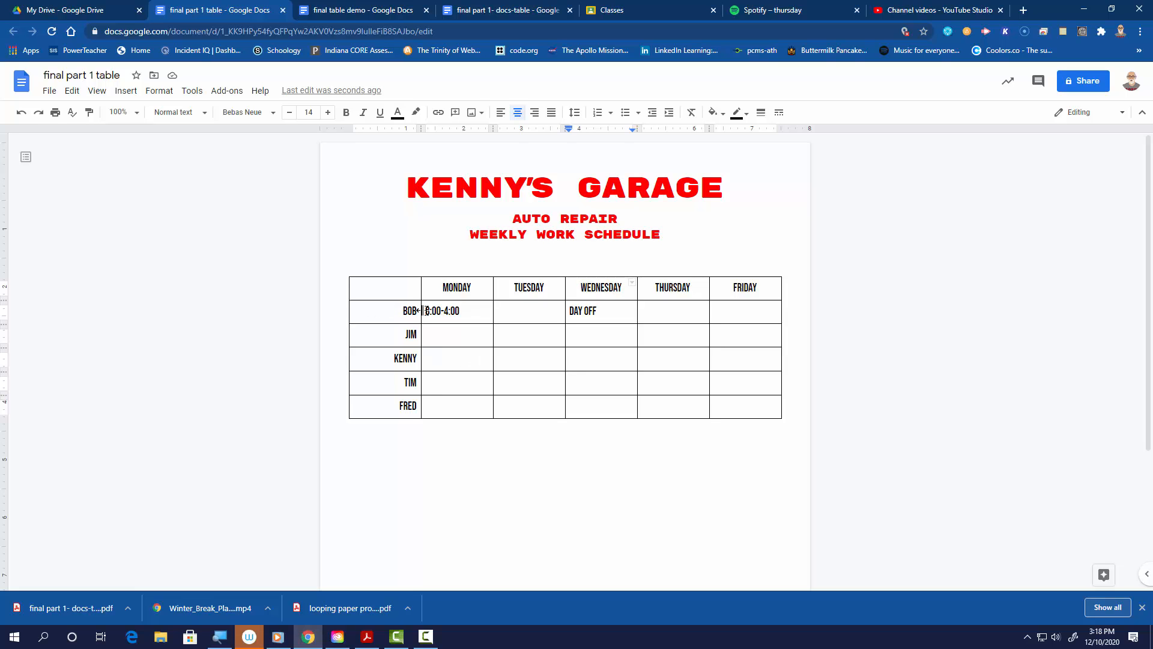
# Center the text in all schedule cells below the weekday headings, from Monday to Friday for all five employees.
pyautogui.moveTo(427, 310); pyautogui.dragTo(747, 407)
pyautogui.click(518, 115)
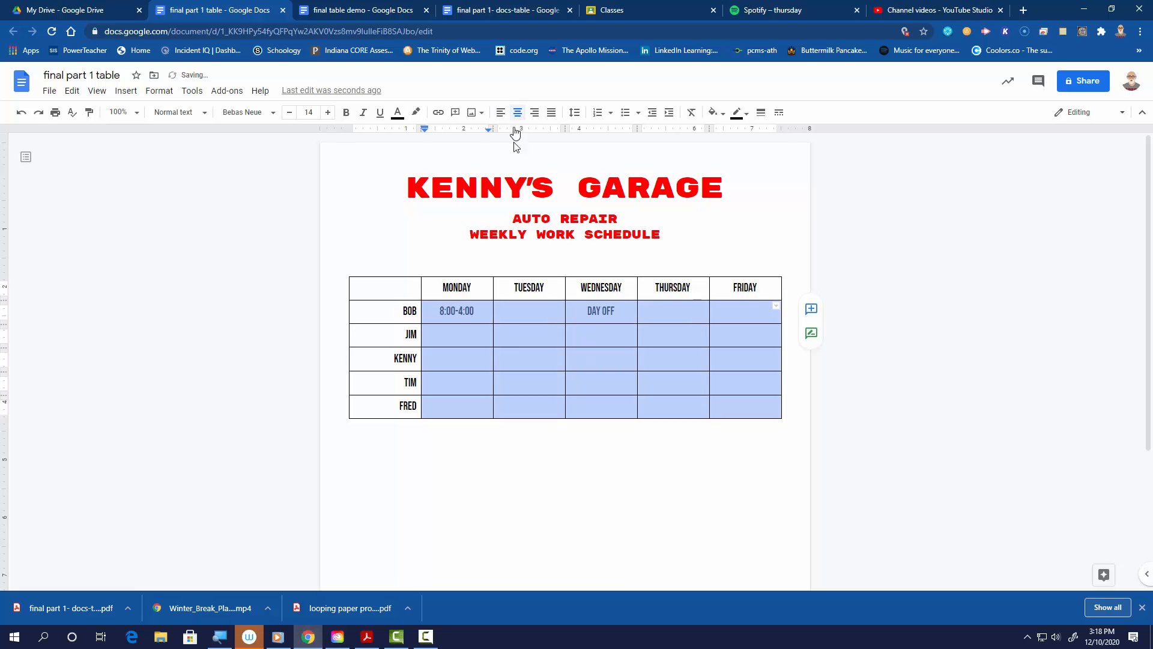
pyautogui.click(523, 341)
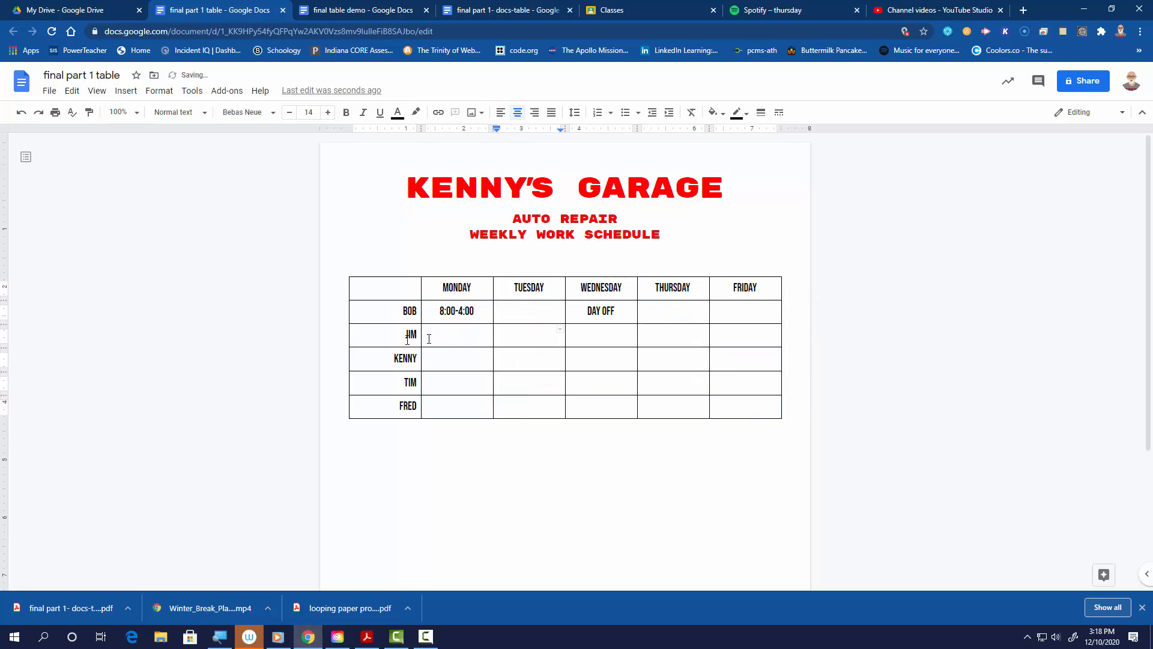
# Shade the entire second employee's row, including the name cell, with light yellow 3.
pyautogui.moveTo(373, 335); pyautogui.dragTo(767, 332)
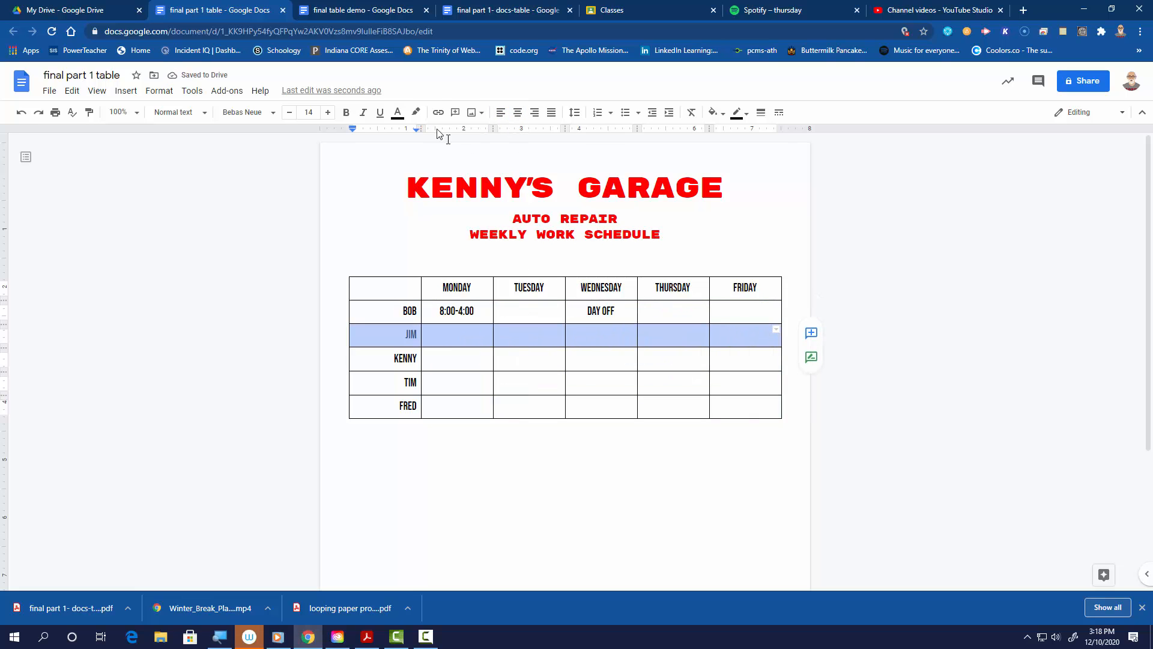
pyautogui.click(714, 118)
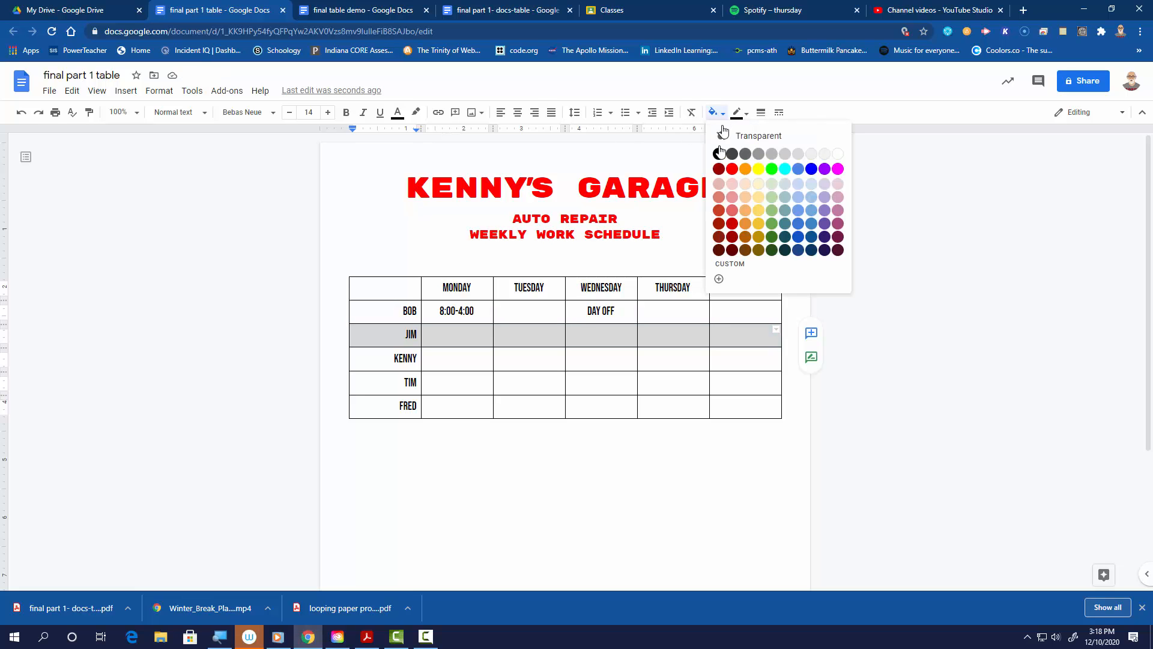
pyautogui.click(759, 184)
pyautogui.click(384, 368)
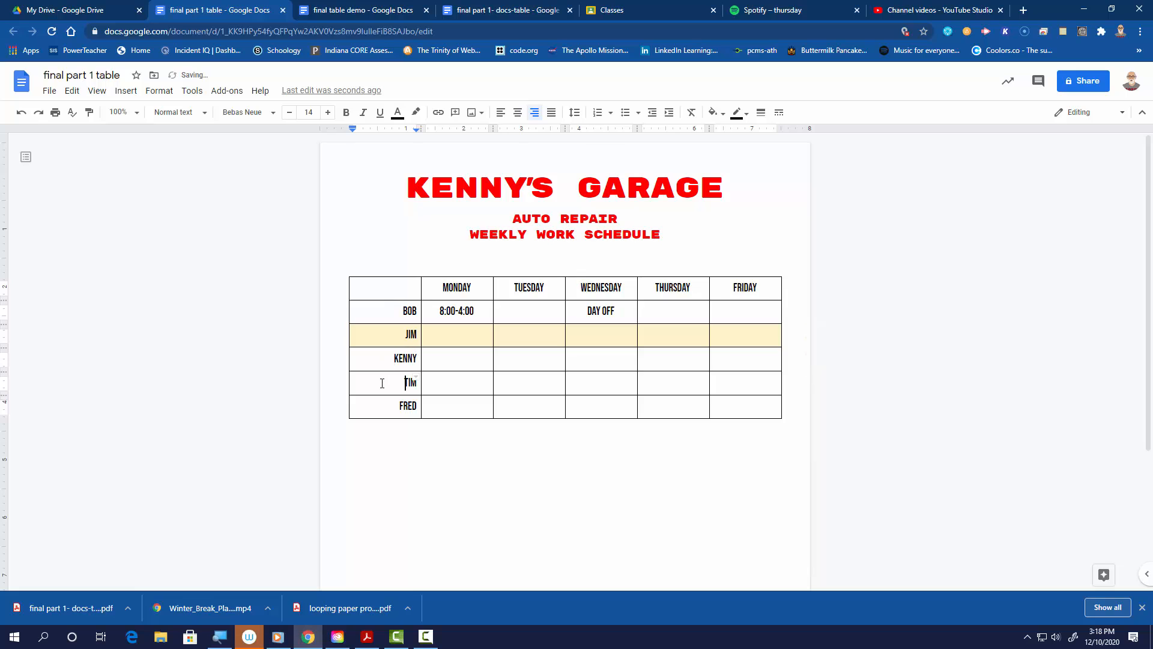
# Shade the entire fourth employee's row with the slightly darker light yellow 2.
pyautogui.moveTo(385, 382); pyautogui.dragTo(748, 385)
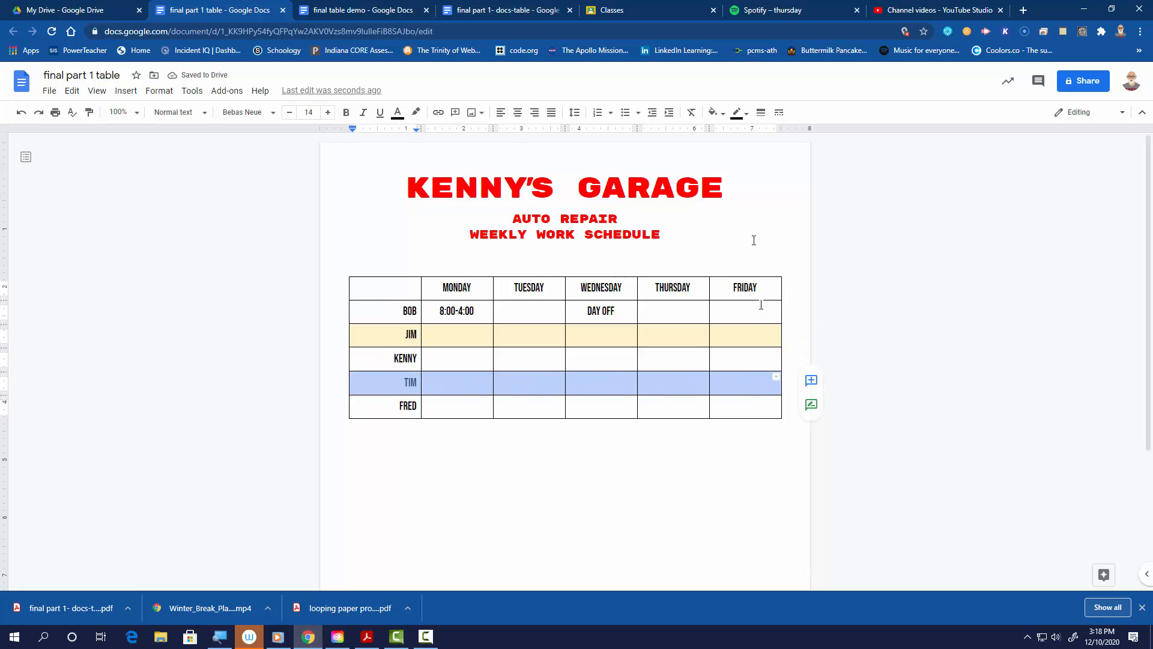
pyautogui.click(713, 113)
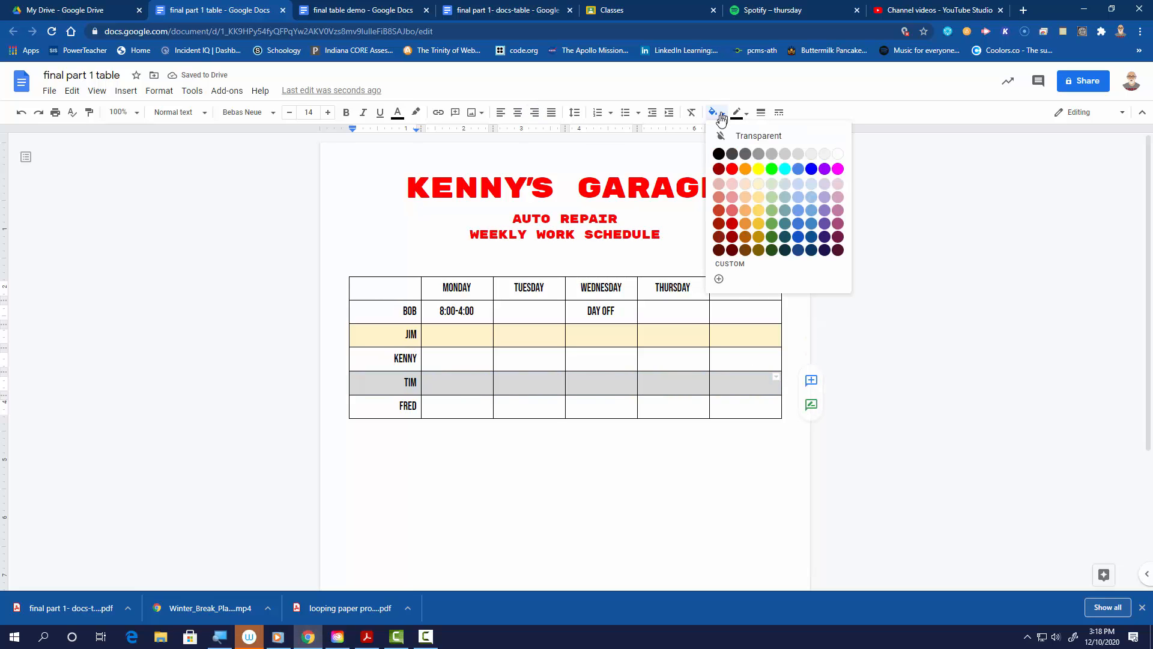
pyautogui.click(758, 196)
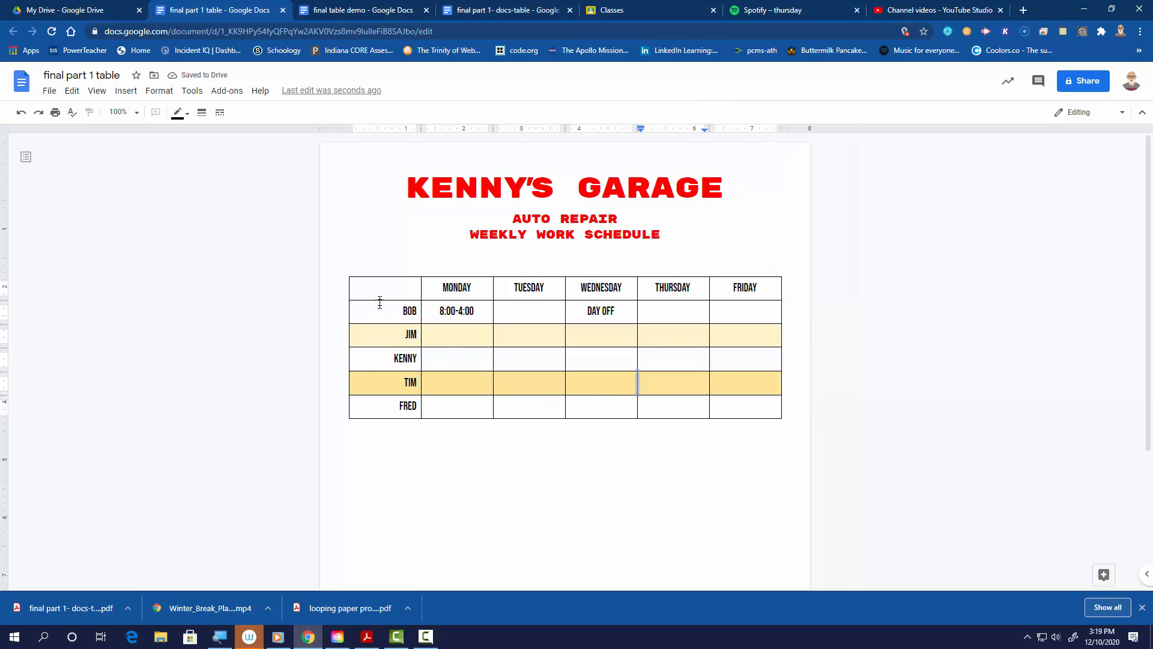
# Switch to the final table demo document and examine its three heading lines, employee column and shift entries.
pyautogui.click(368, 11)
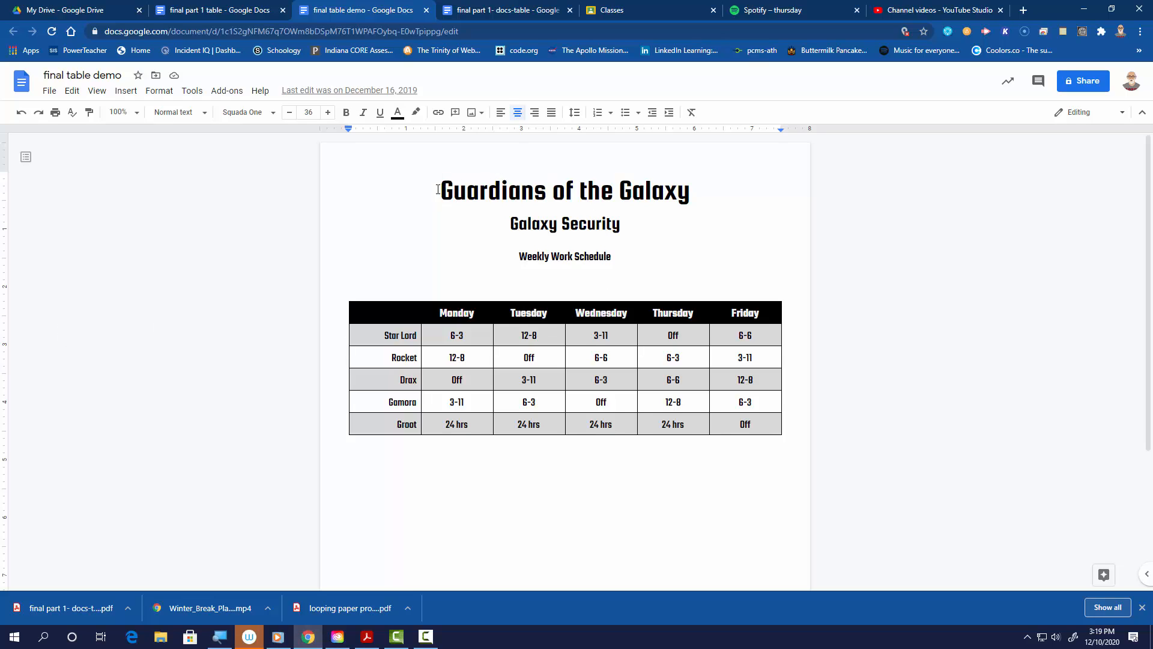
pyautogui.moveTo(438, 190); pyautogui.dragTo(694, 194)
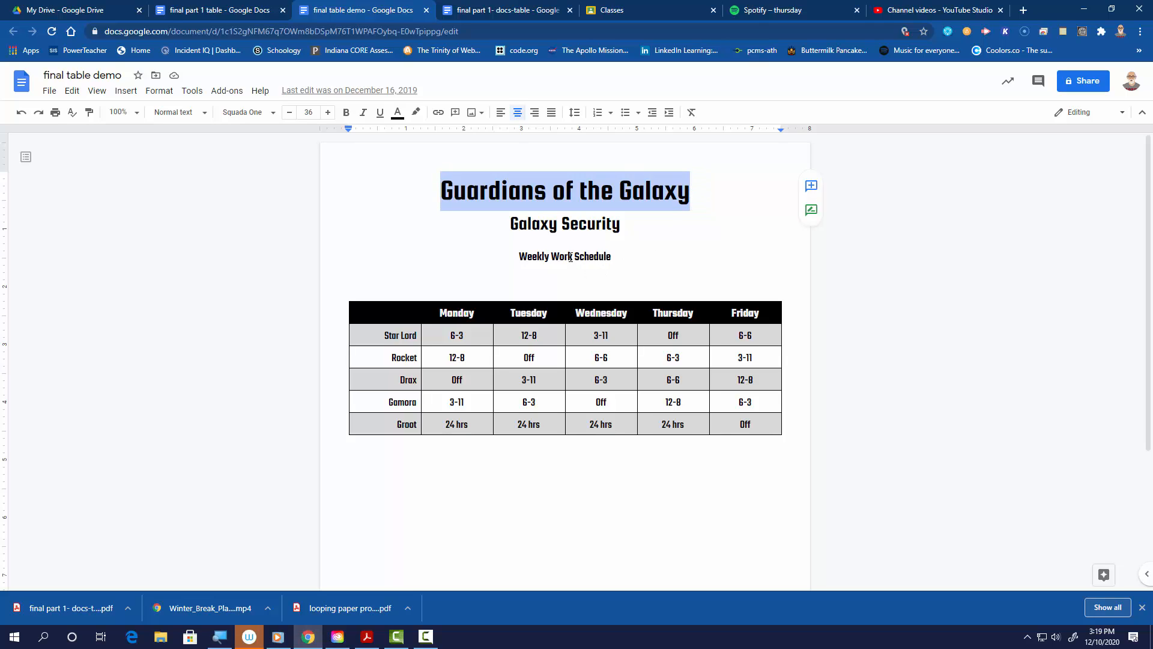
pyautogui.moveTo(510, 224); pyautogui.dragTo(622, 226)
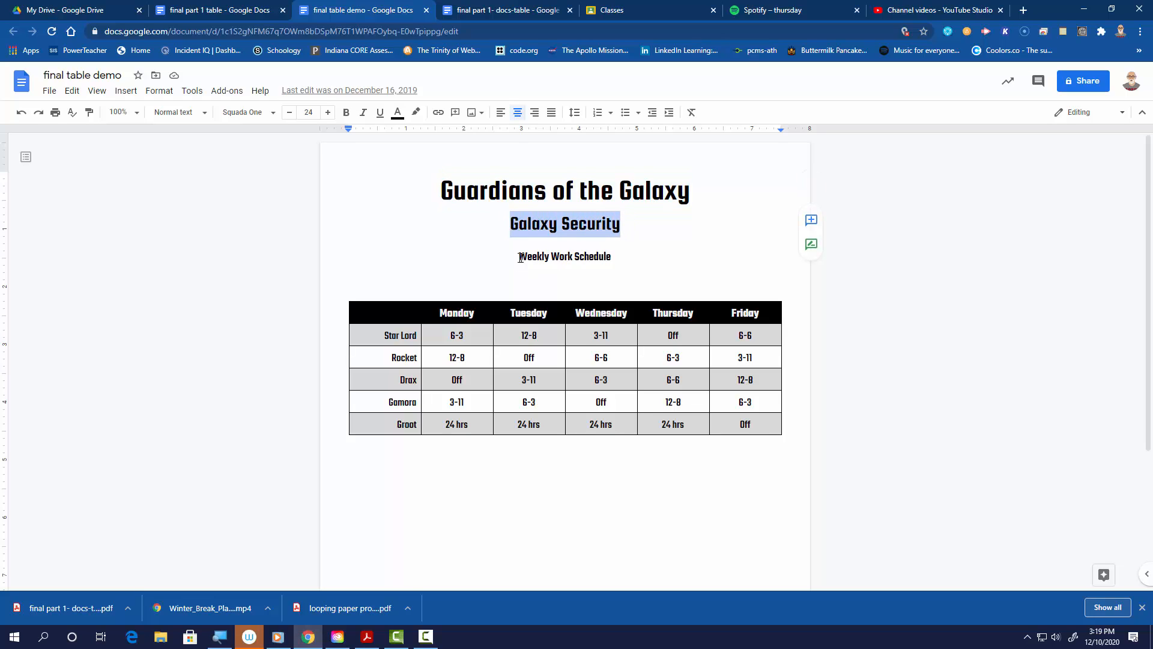
pyautogui.moveTo(519, 256); pyautogui.dragTo(613, 259)
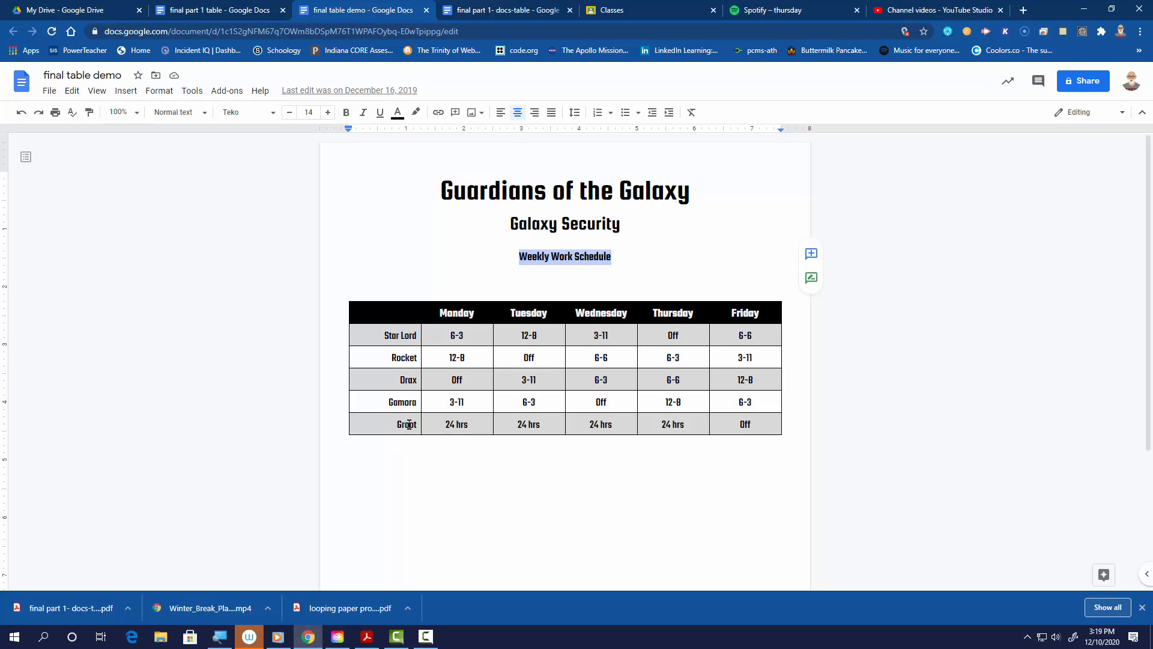
pyautogui.moveTo(442, 340); pyautogui.dragTo(740, 423)
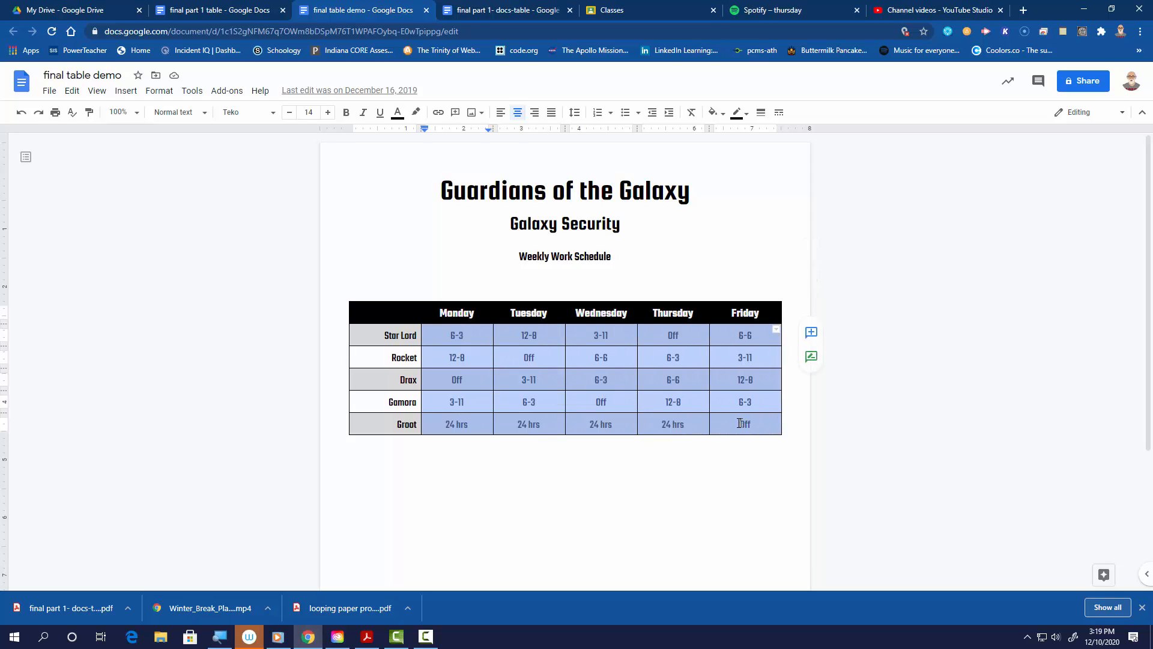
pyautogui.click(740, 423)
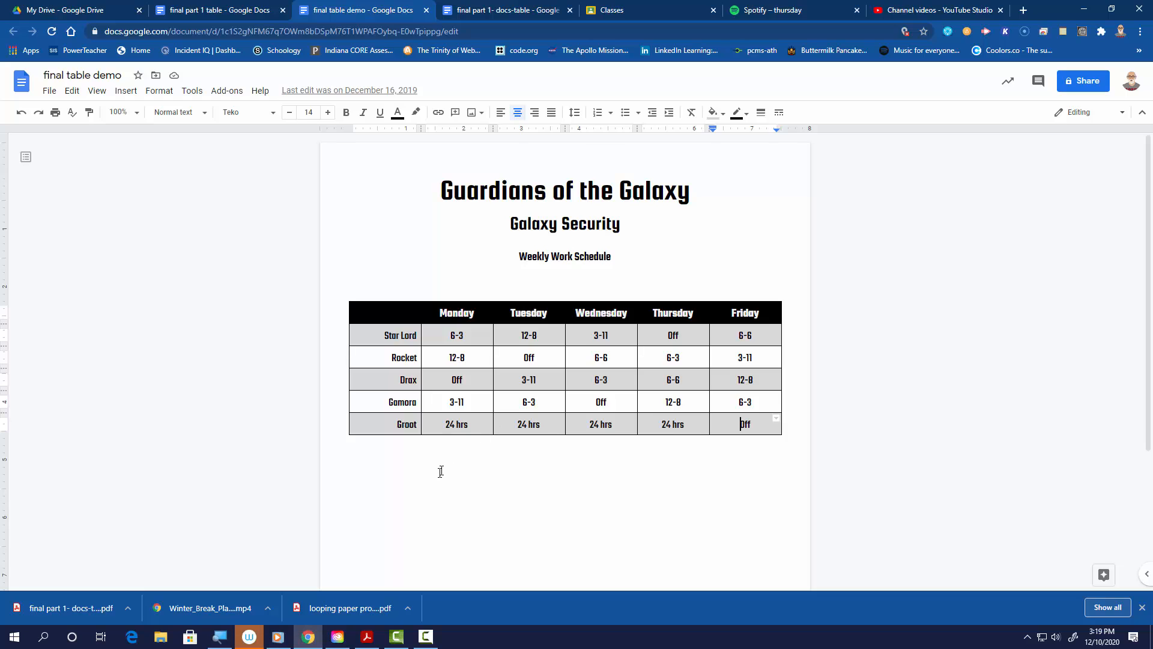
pyautogui.click(401, 360)
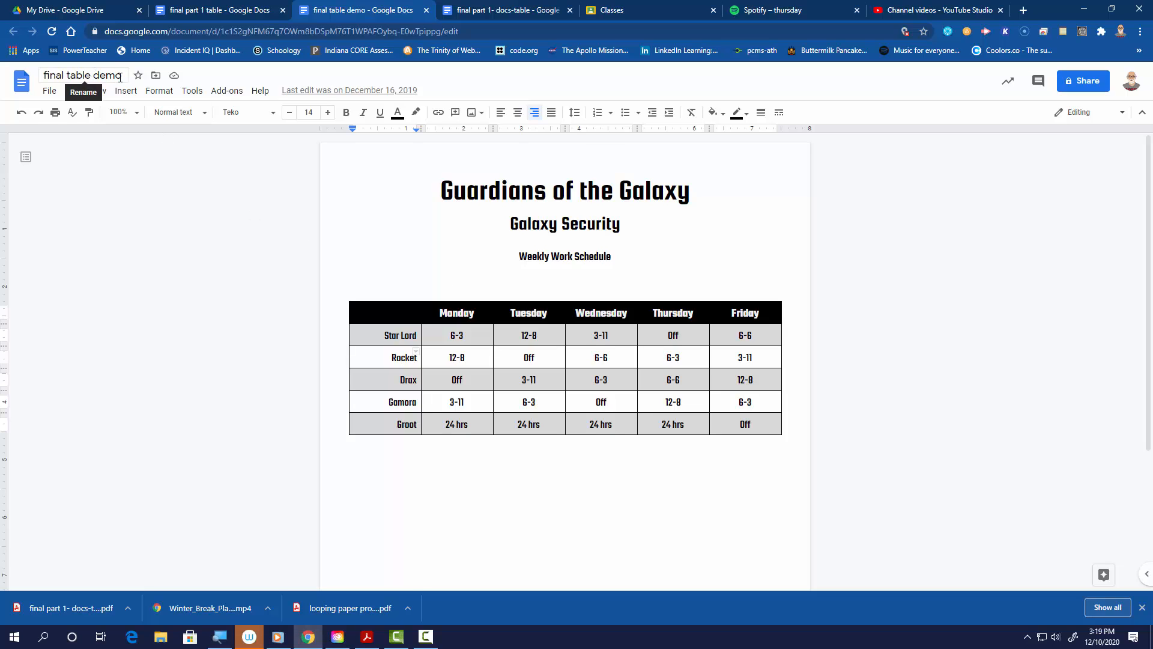
# Review the demo document's file name and its company, department and schedule heading lines.
pyautogui.moveTo(123, 75); pyautogui.dragTo(65, 76)
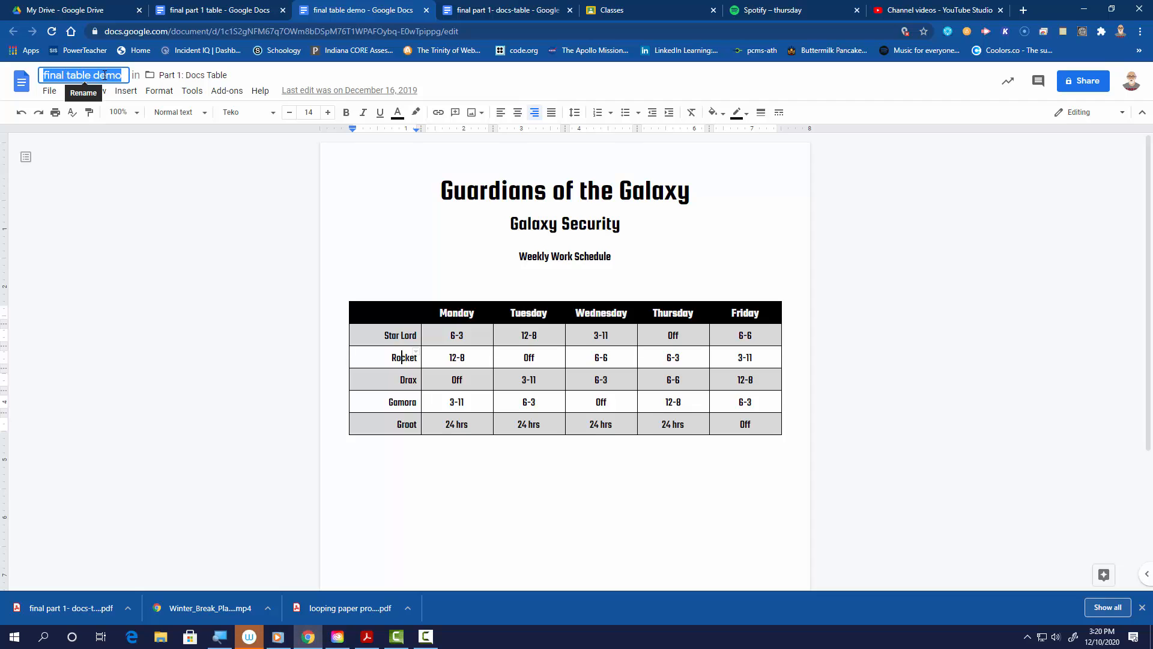
pyautogui.click(346, 236)
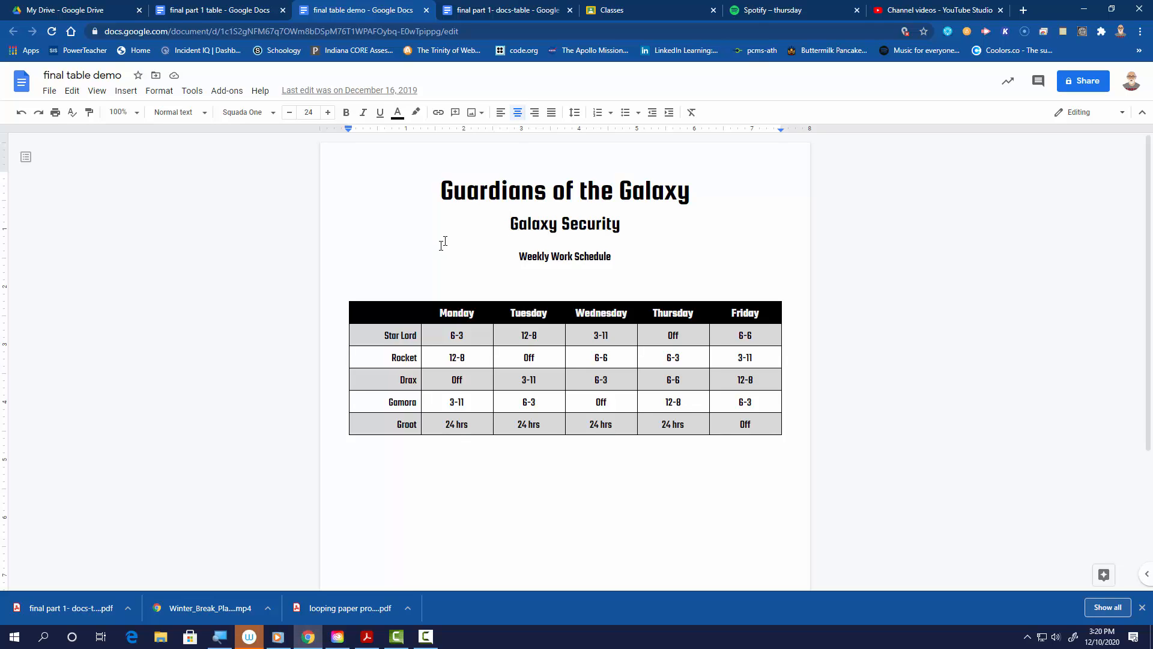
pyautogui.moveTo(424, 186); pyautogui.dragTo(719, 186)
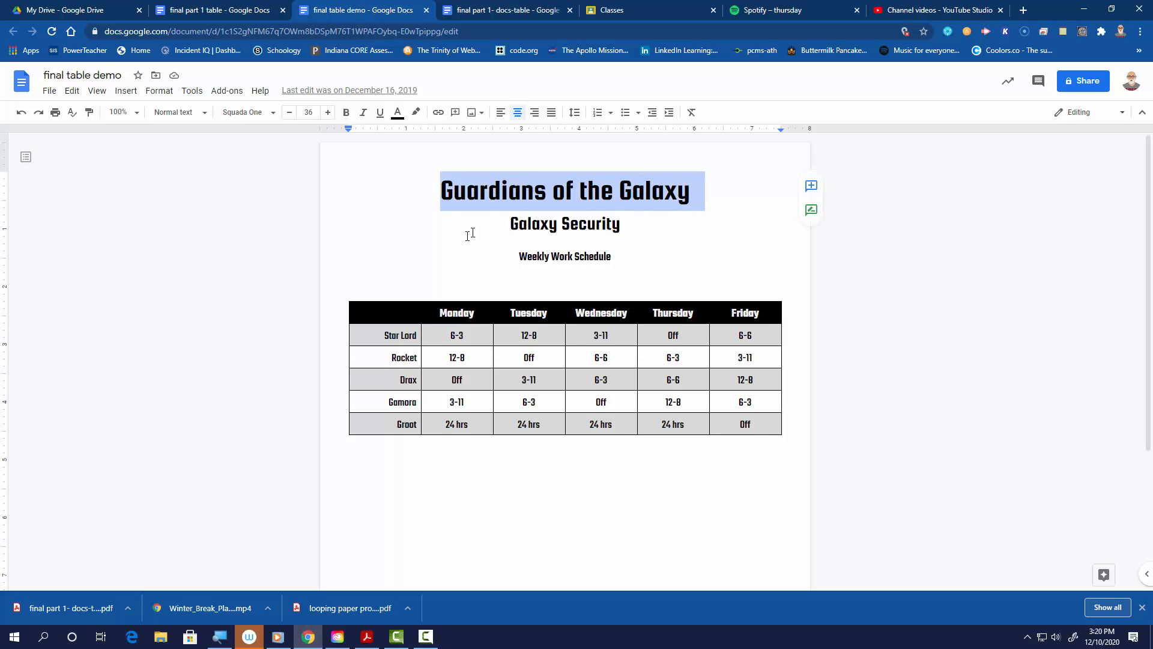
pyautogui.moveTo(487, 224); pyautogui.dragTo(653, 220)
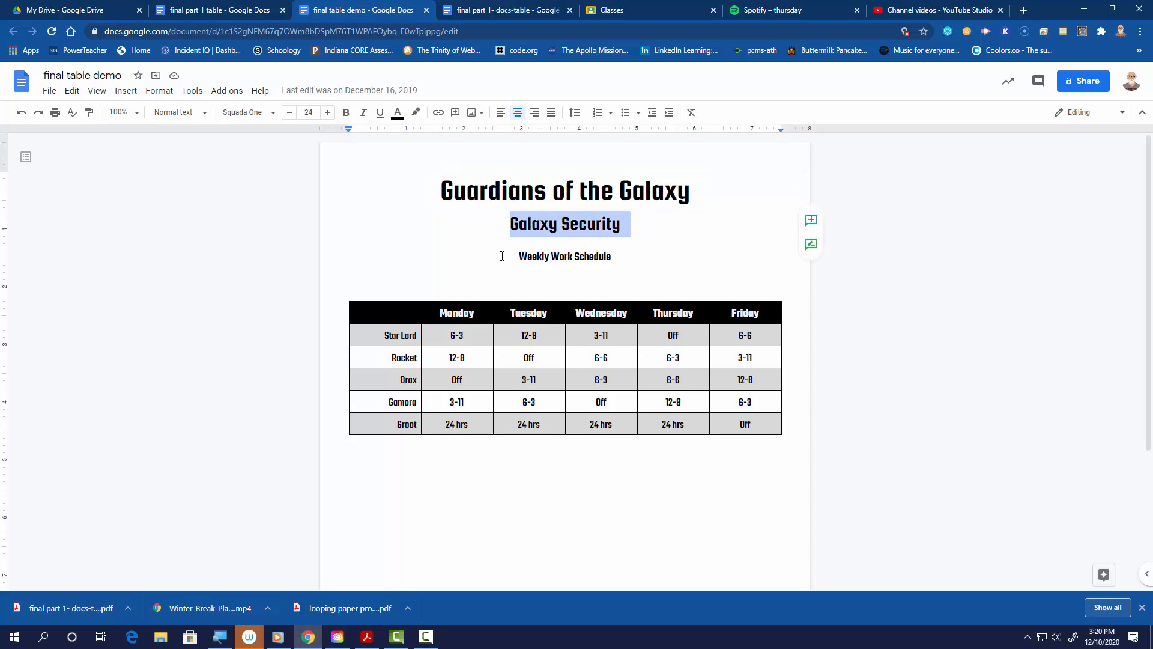
pyautogui.moveTo(502, 256); pyautogui.dragTo(630, 256)
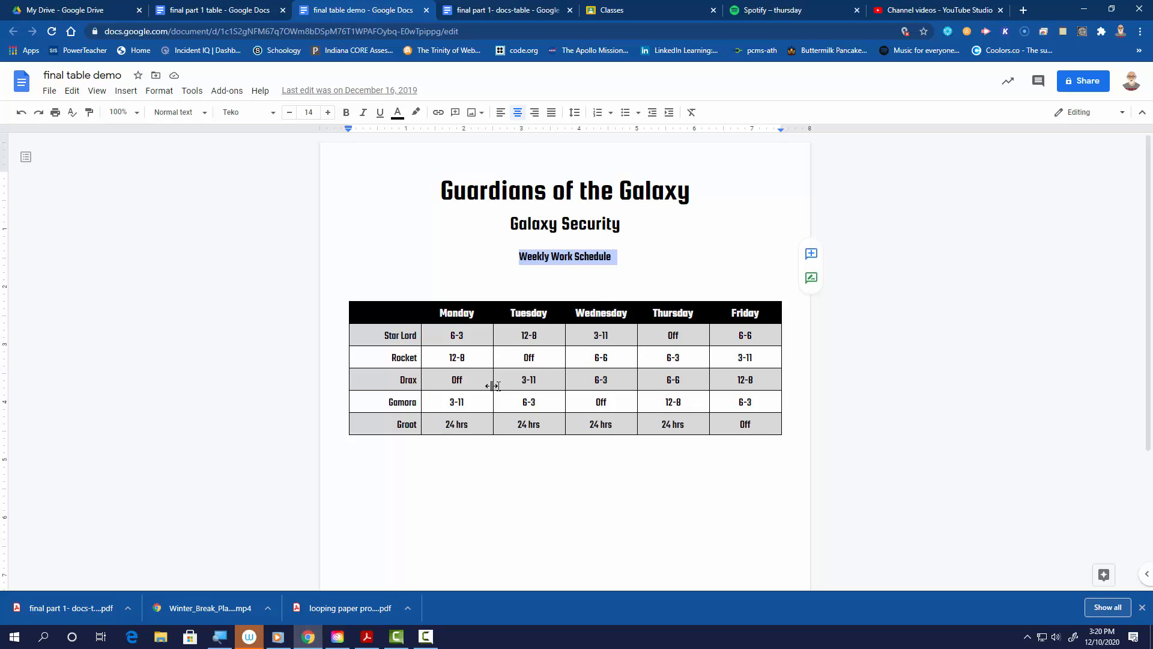